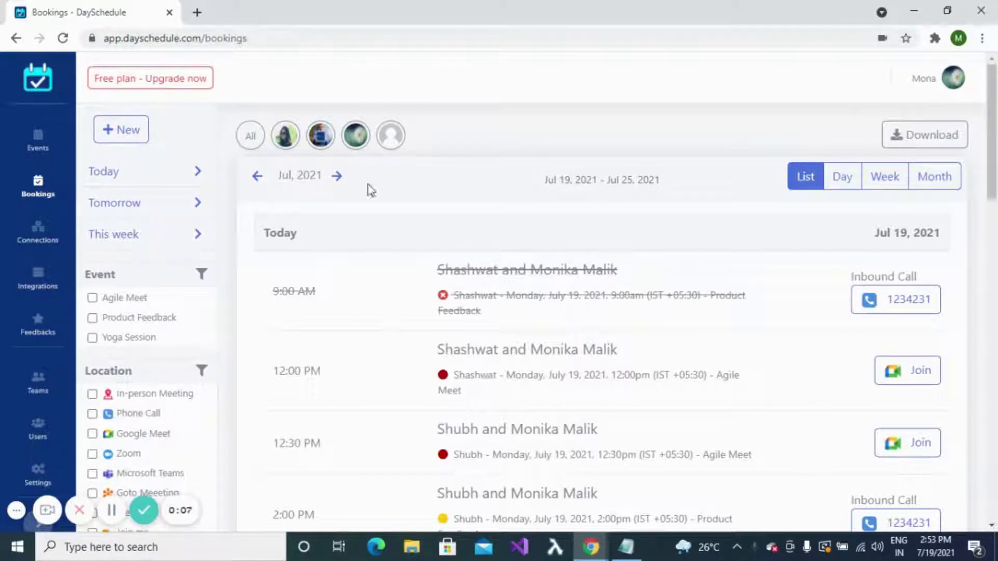
Step: Browse the bookings list and switch between the calendar view options
left_click(38, 523)
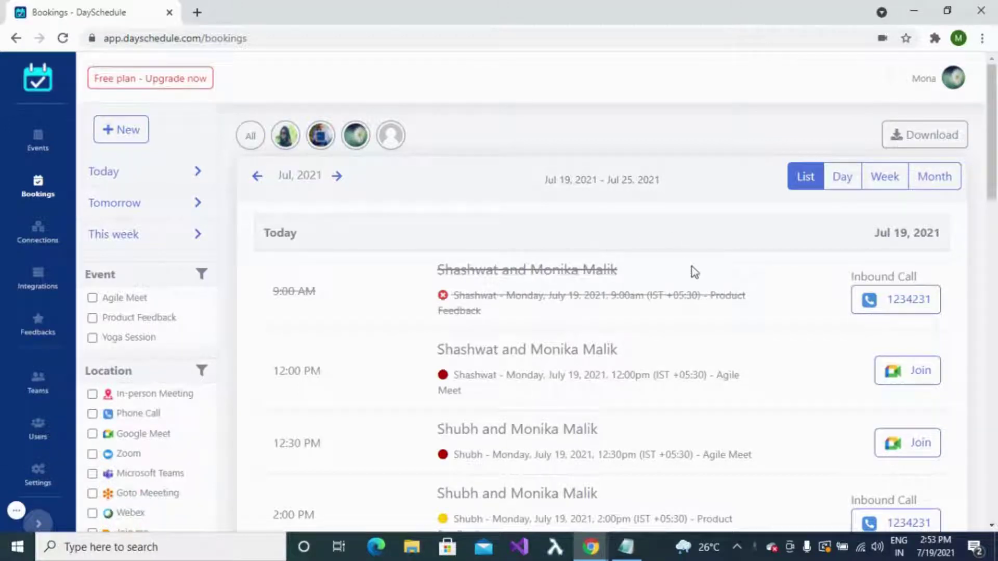
scroll(691, 270, "down", 5)
scroll(744, 259, "up", 5)
left_click(846, 178)
left_click(870, 187)
left_click(938, 182)
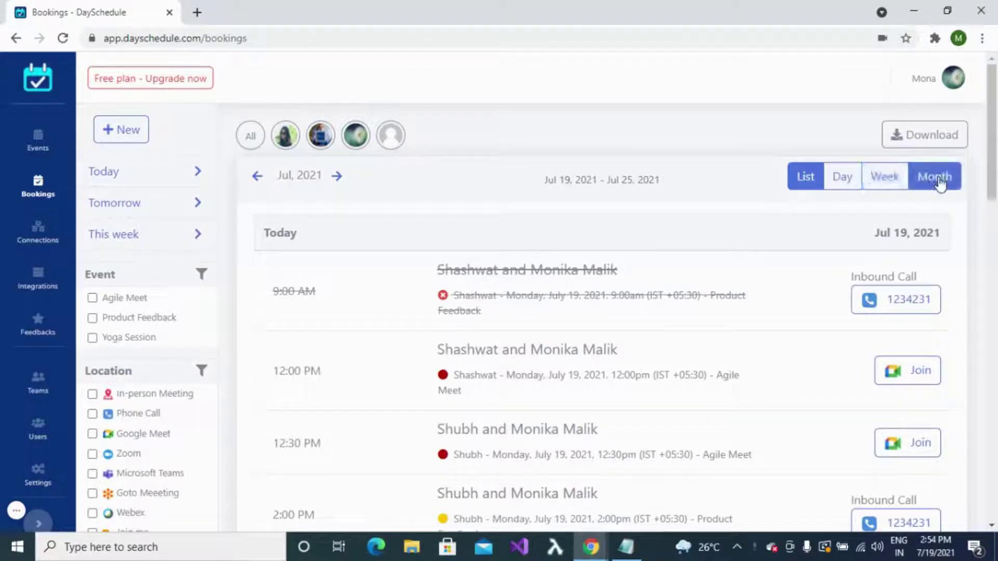
scroll(700, 198, "down", 10)
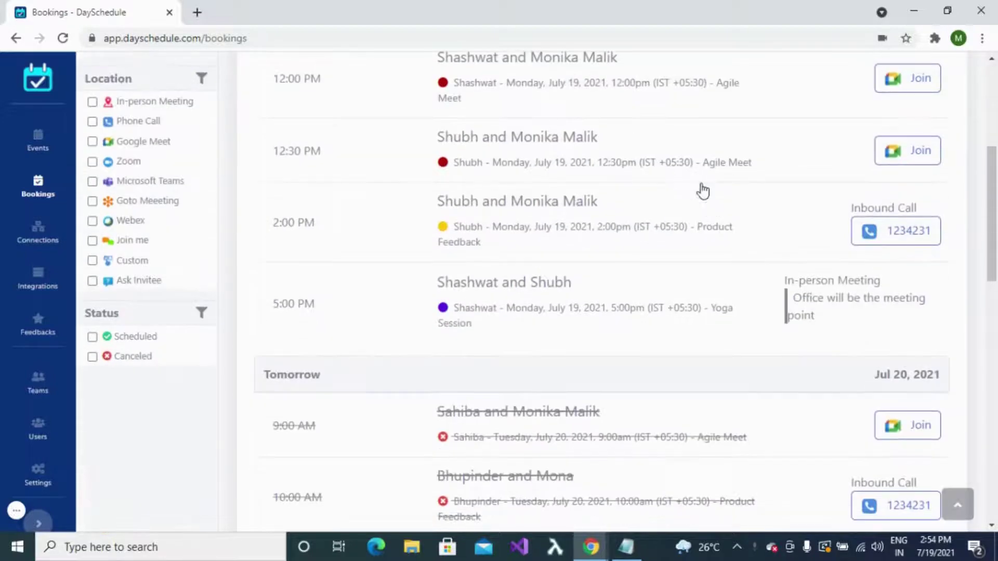
scroll(701, 183, "down", 12)
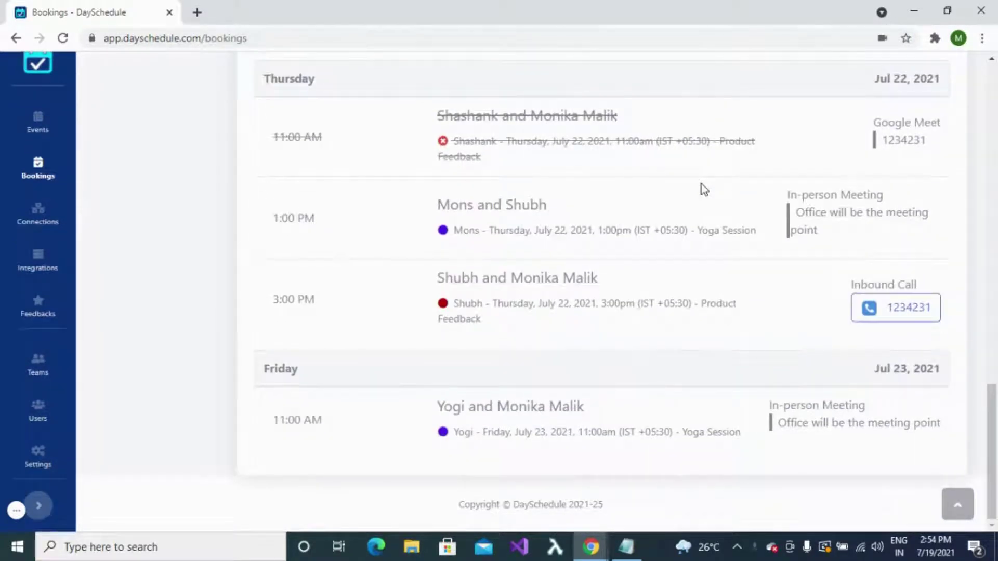
Step: Inspect the Thursday 1:00 PM Yoga Session booking's possible hosts and close it without saving
left_click(561, 238)
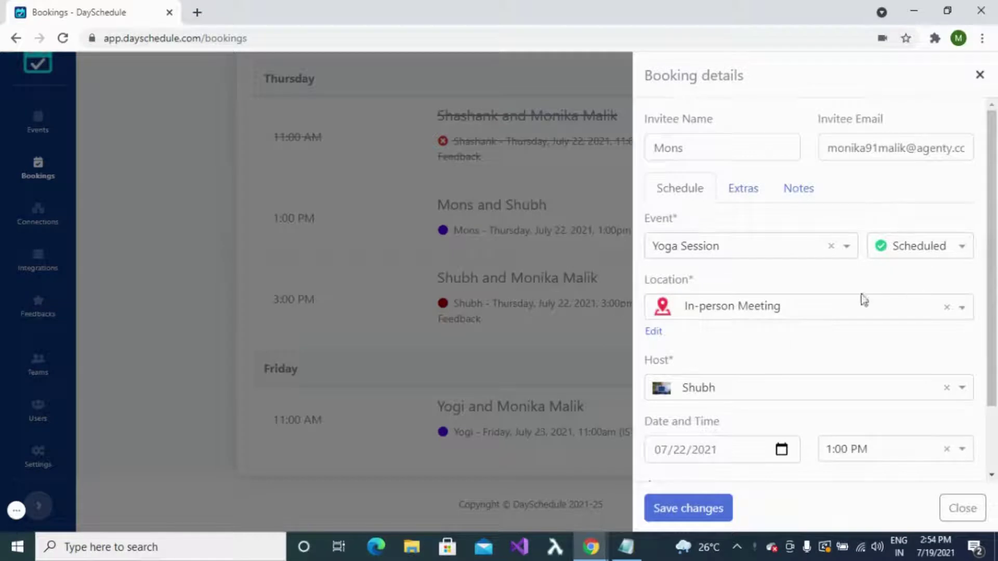
scroll(759, 429, "down", 3)
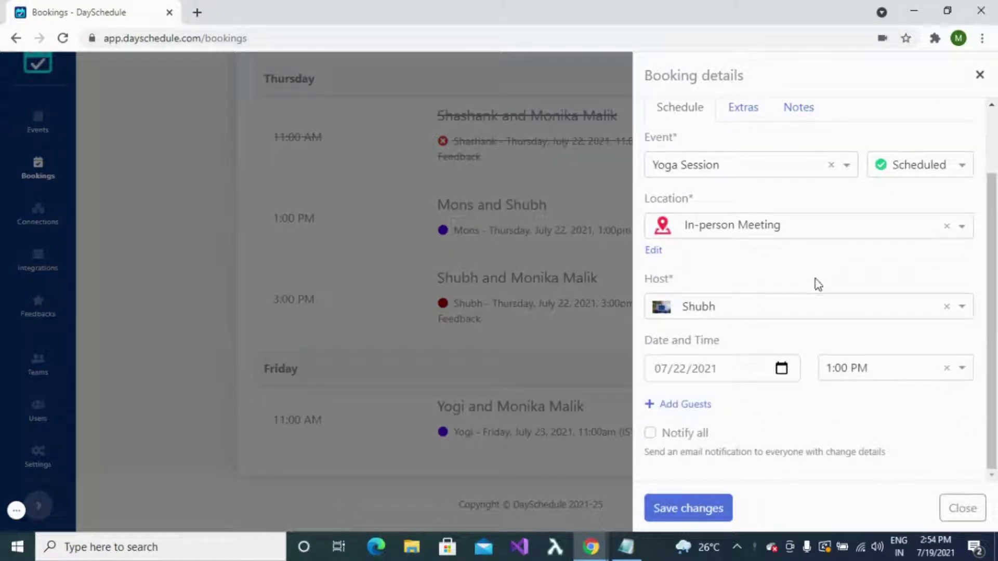
left_click(963, 310)
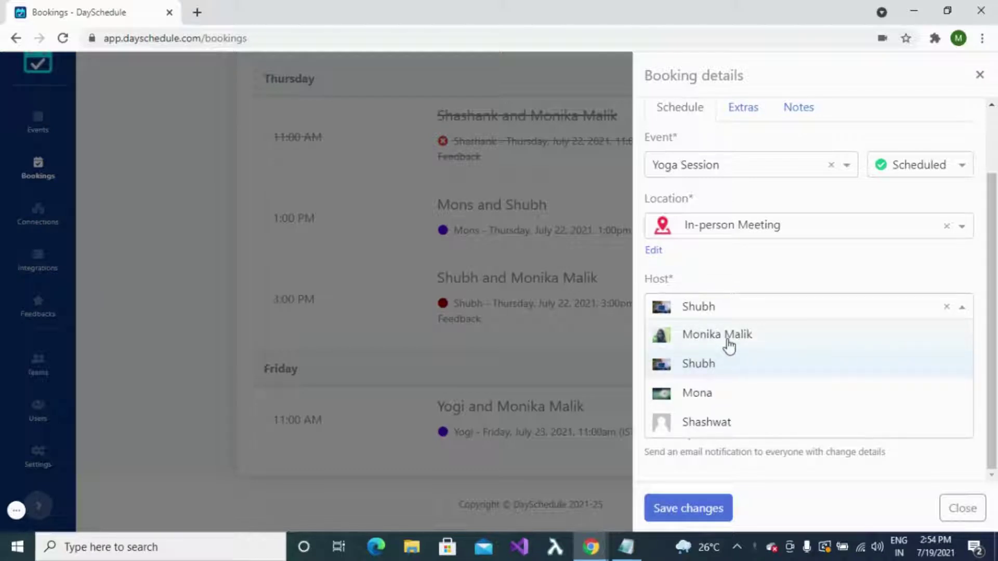
left_click(967, 509)
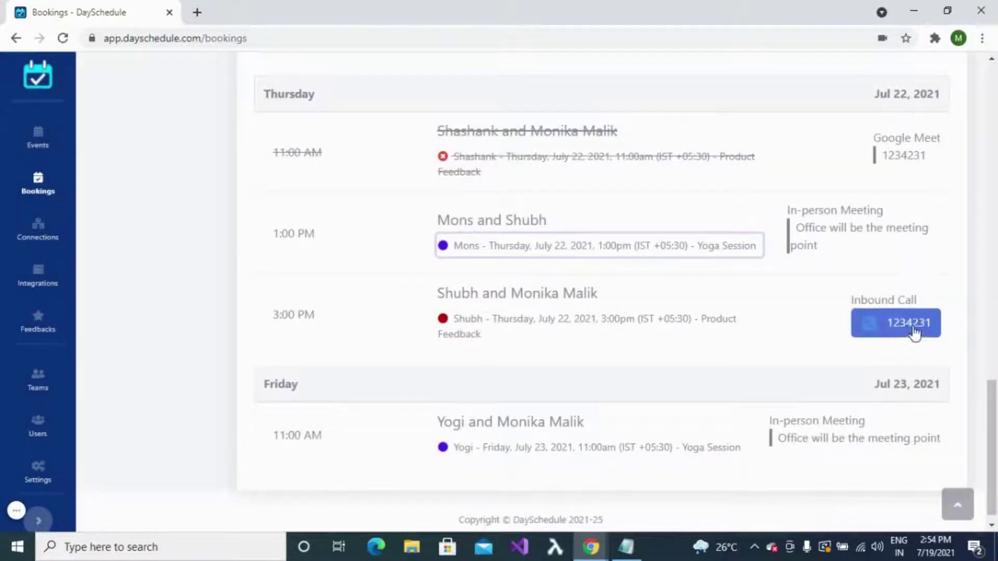
scroll(921, 264, "up", 10)
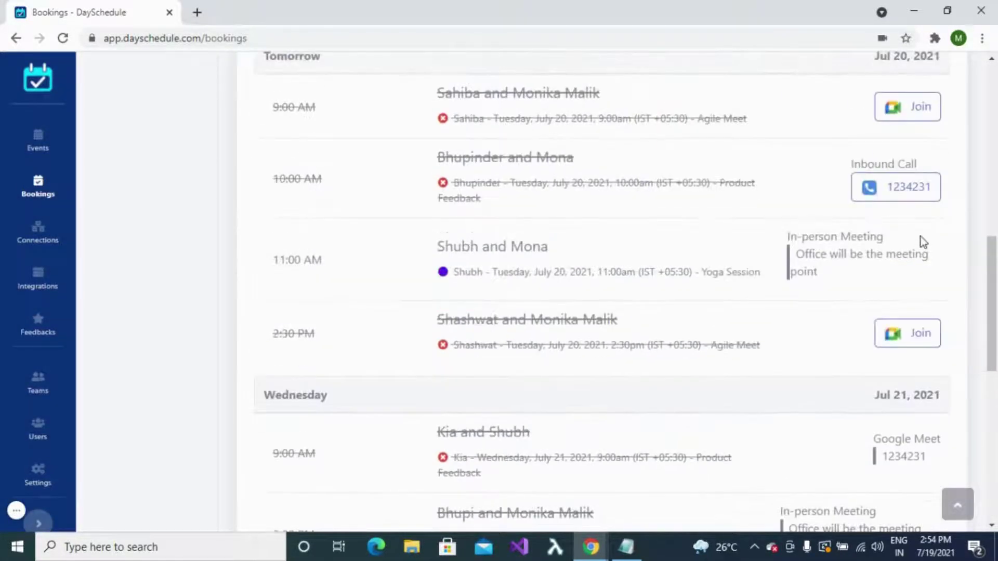
scroll(921, 211, "up", 8)
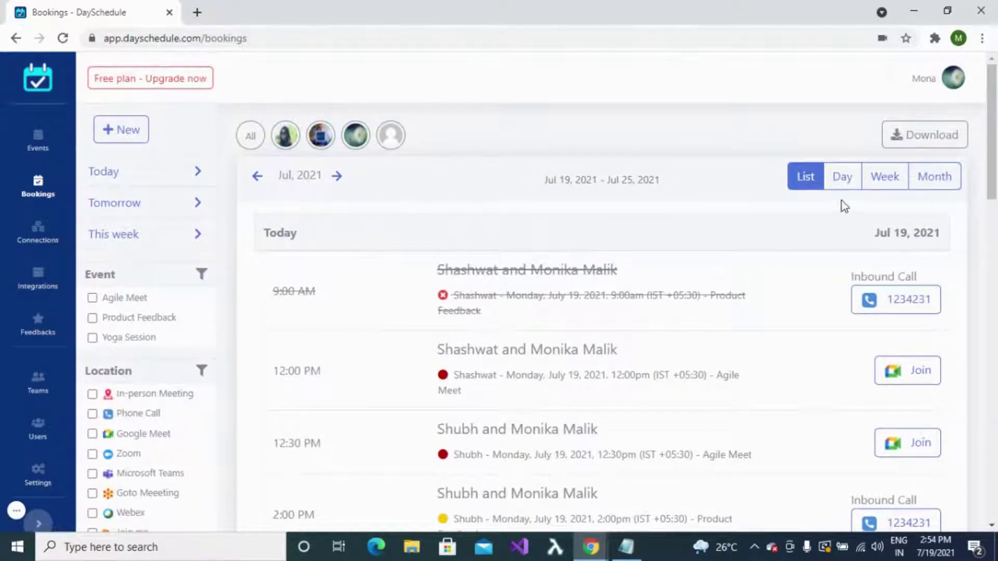
Step: Switch to the Day timeline and review the 2:00 PM Product Feedback booking details
left_click(843, 187)
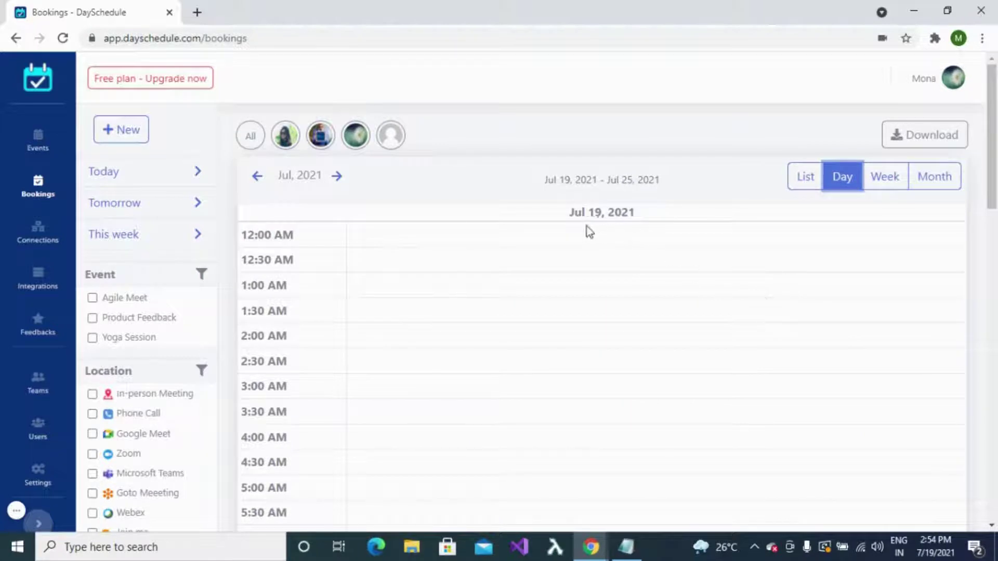
scroll(664, 299, "down", 8)
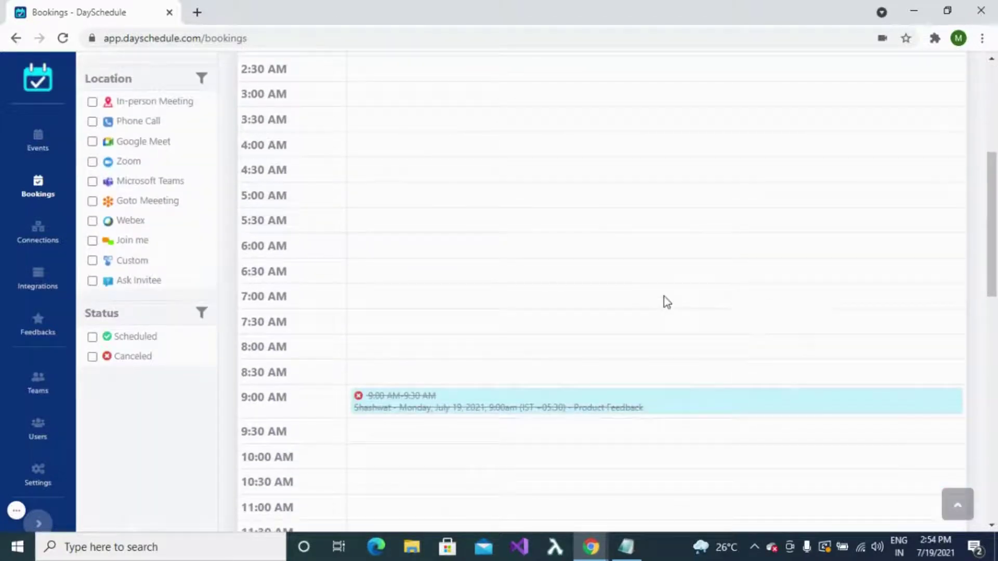
scroll(664, 301, "down", 4)
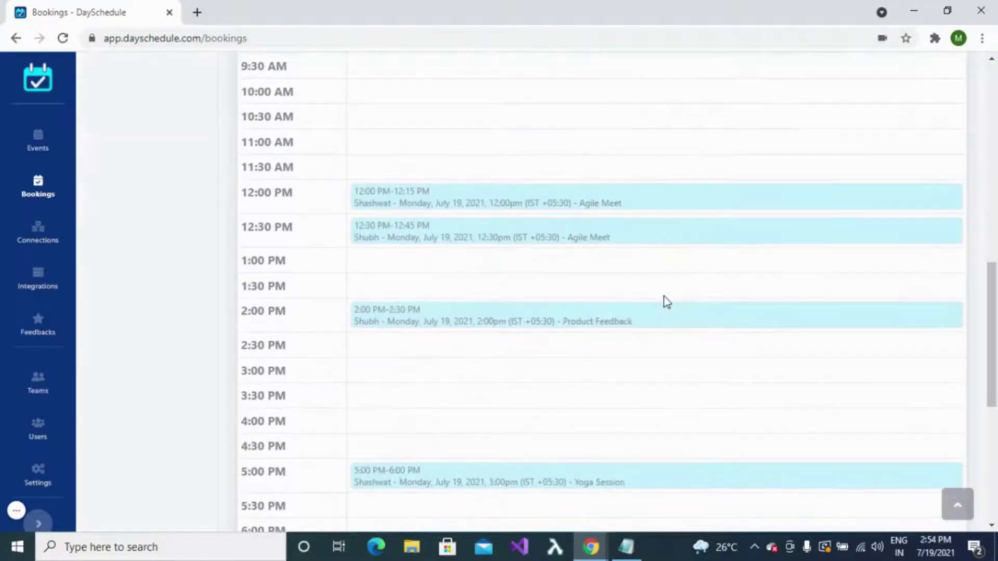
left_click(575, 327)
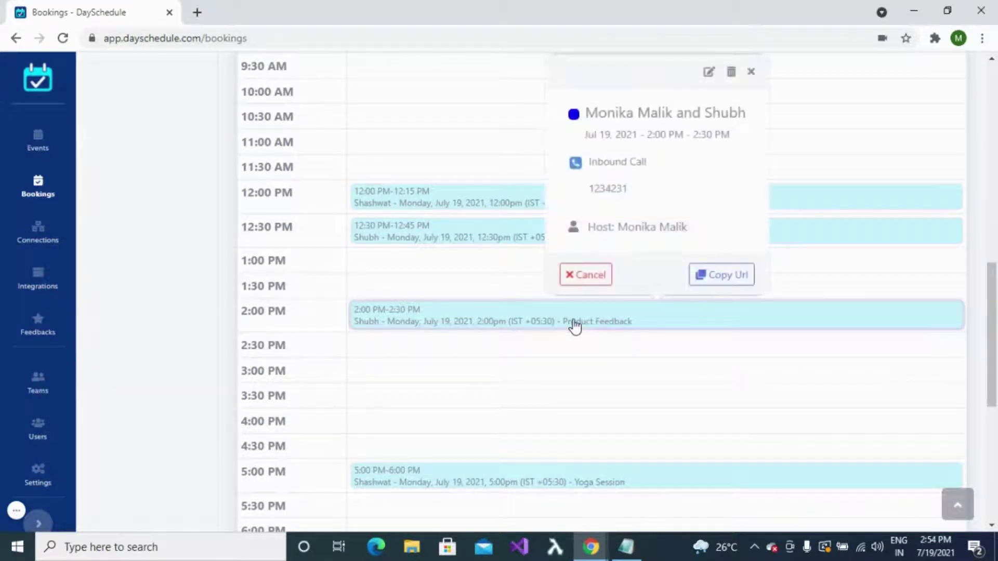
left_click(751, 72)
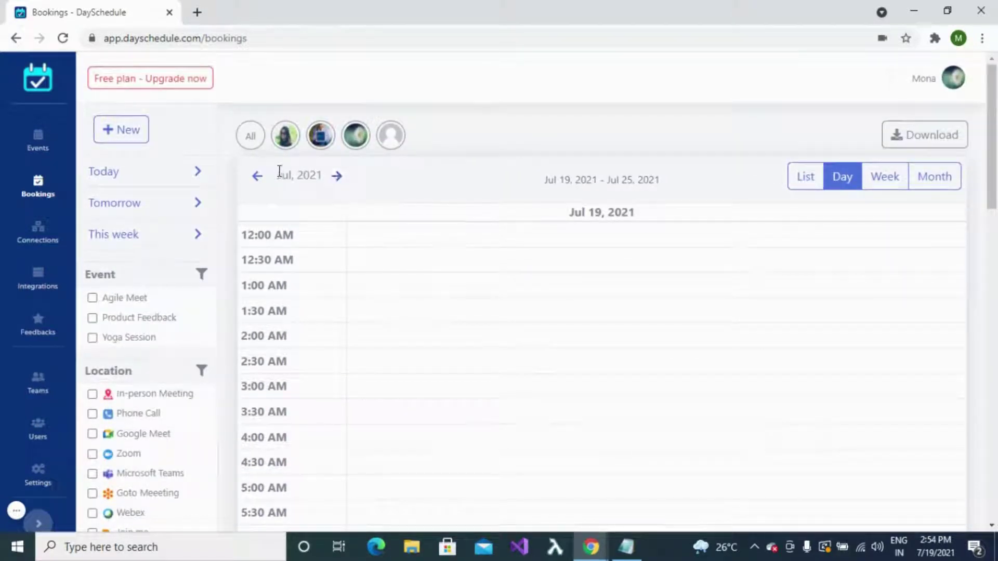
Step: Advance the day timeline to Jul 20, 2021 and scroll through its bookings
left_click(338, 177)
scroll(636, 291, "down", 1)
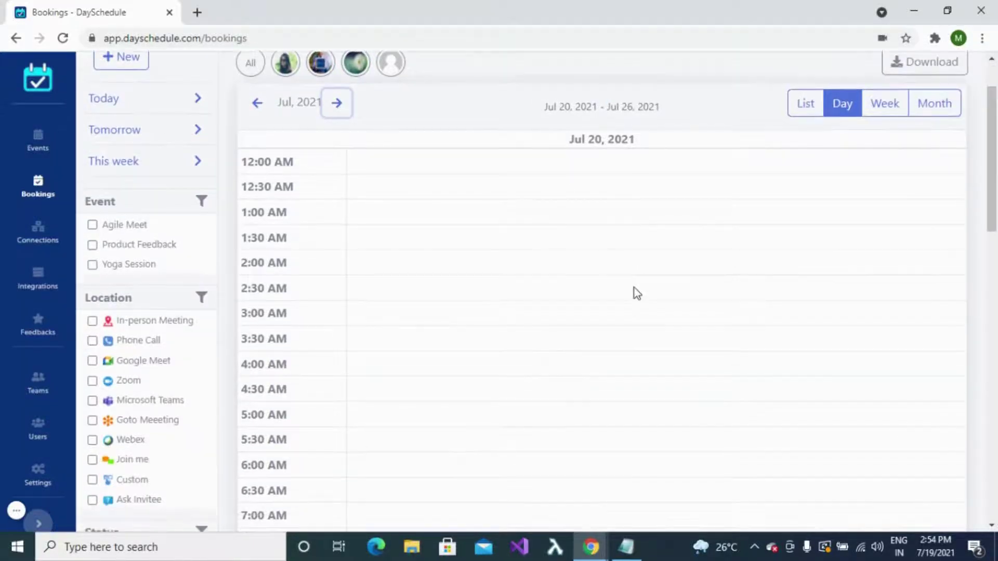
scroll(636, 306, "down", 3)
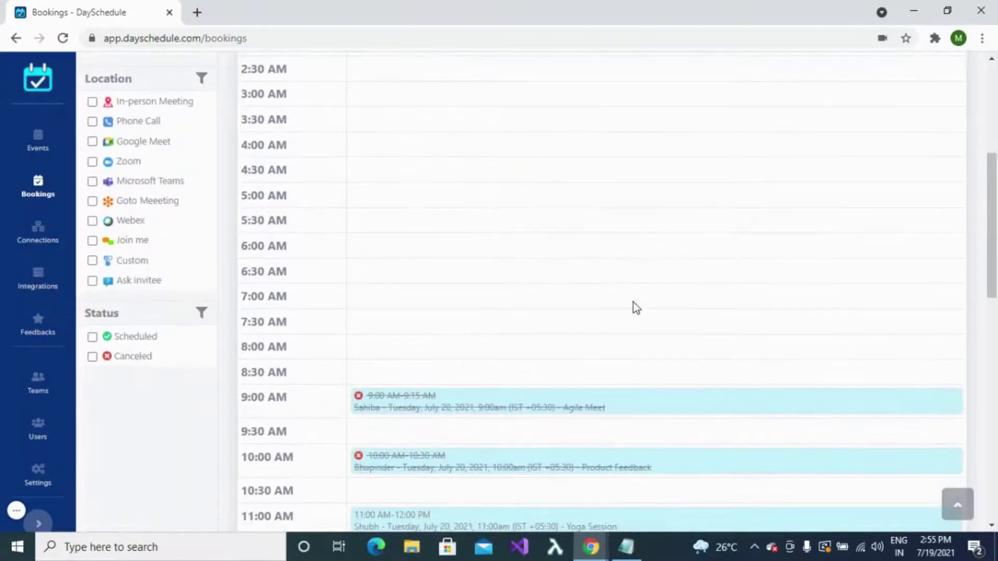
scroll(635, 306, "down", 3)
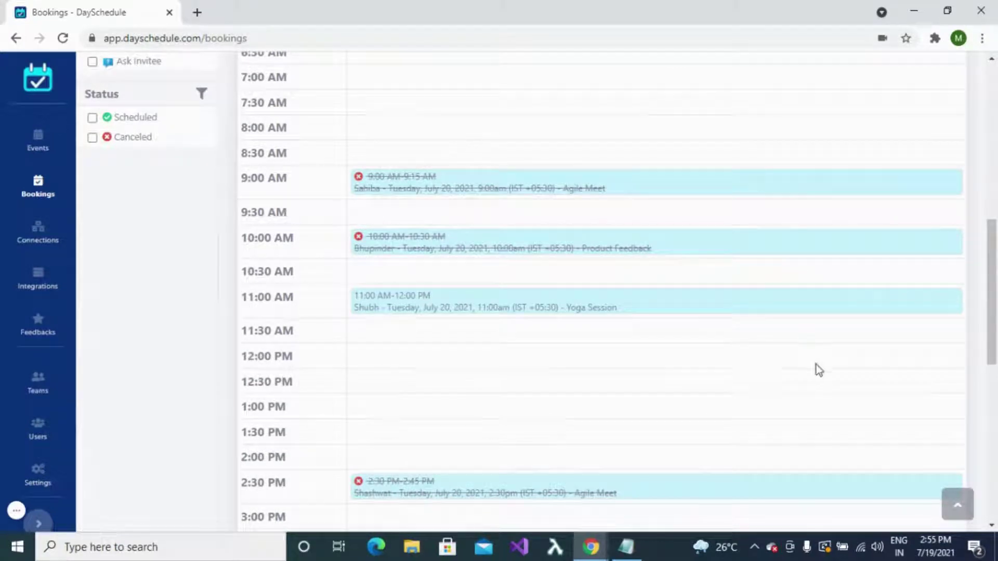
scroll(816, 363, "down", 3)
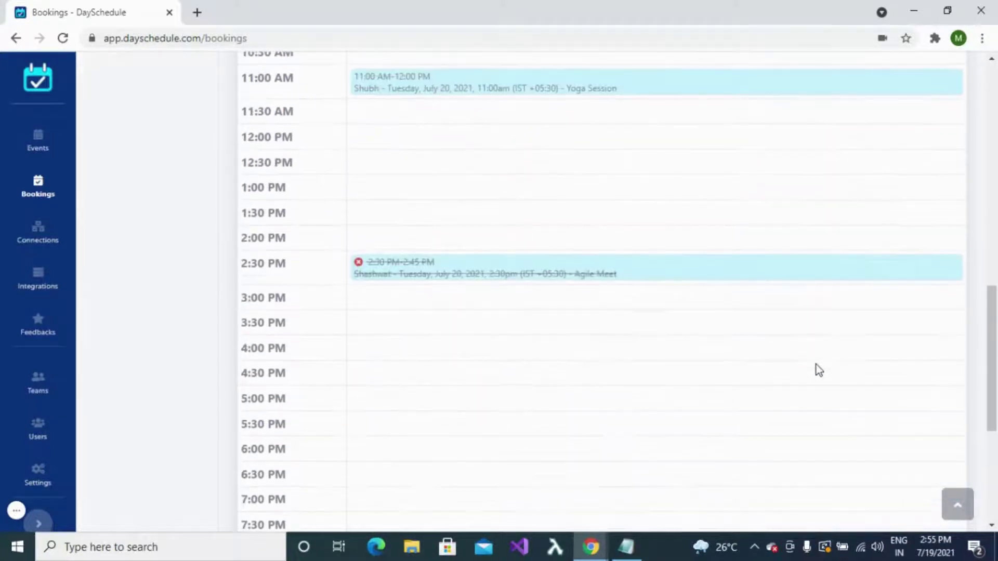
scroll(816, 364, "up", 10)
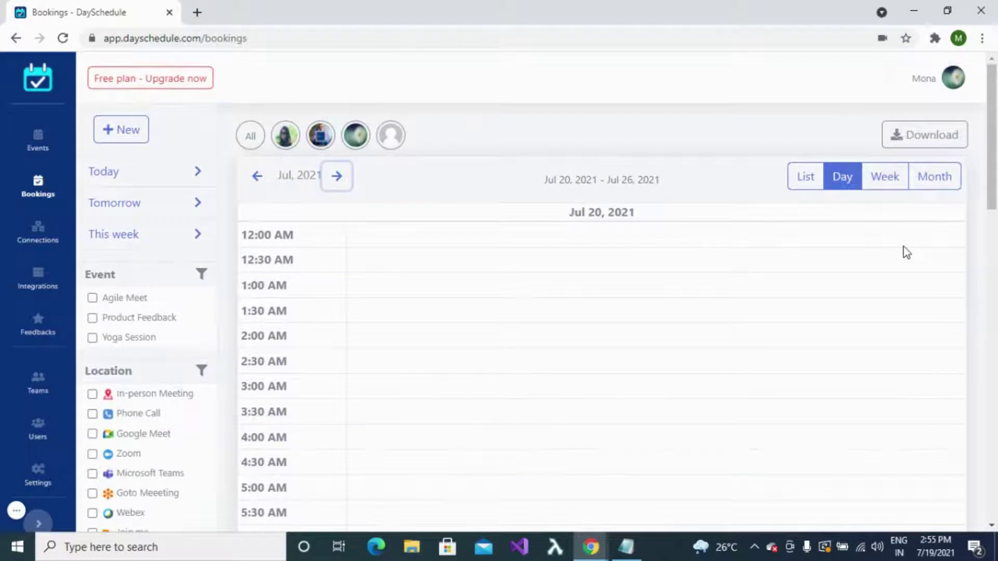
Step: Show the Jul 19–25 week's bookings side by side
left_click(888, 182)
scroll(883, 275, "down", 3)
scroll(887, 277, "down", 8)
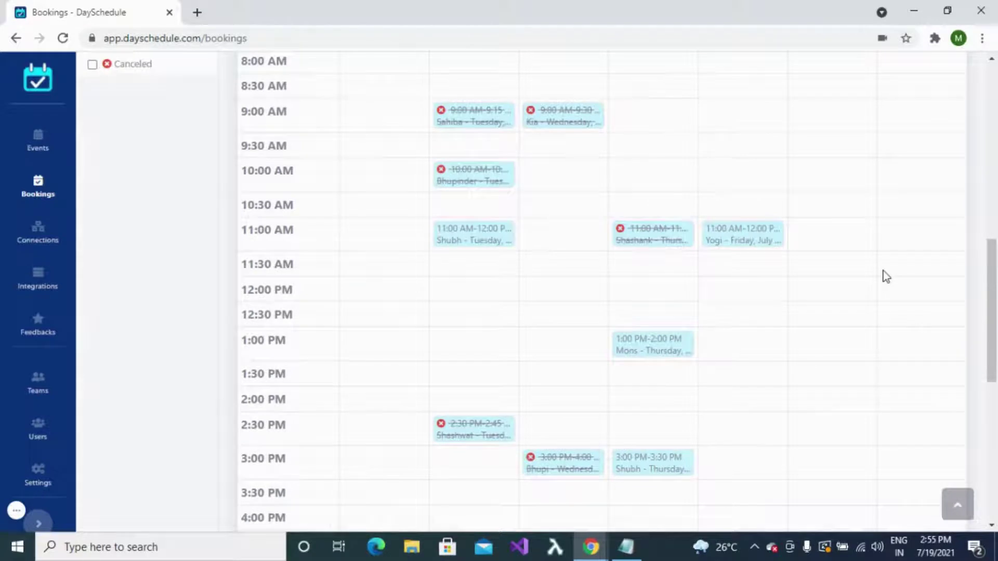
scroll(887, 277, "up", 10)
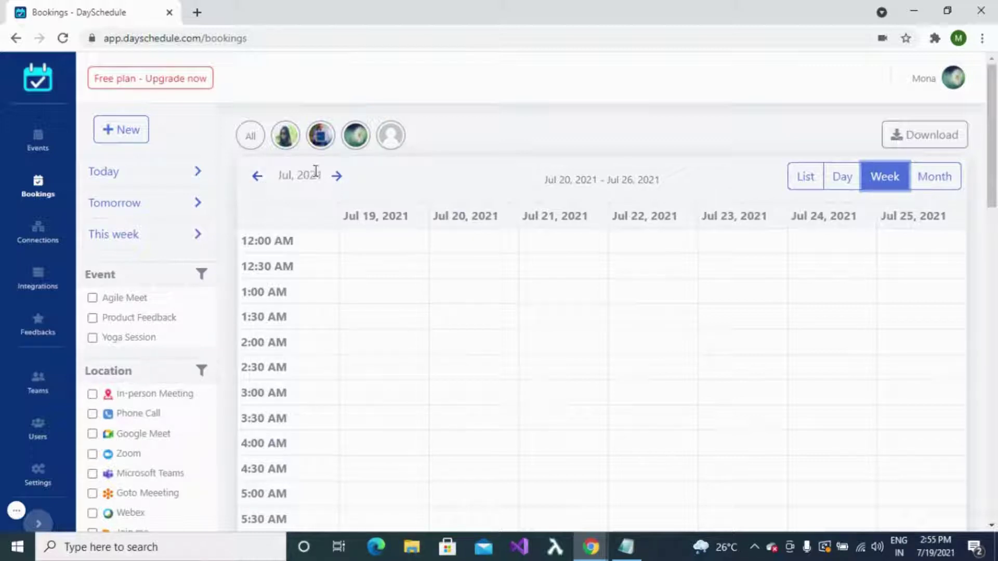
Step: Switch the bookings to the July 2021 month calendar grid
left_click(934, 177)
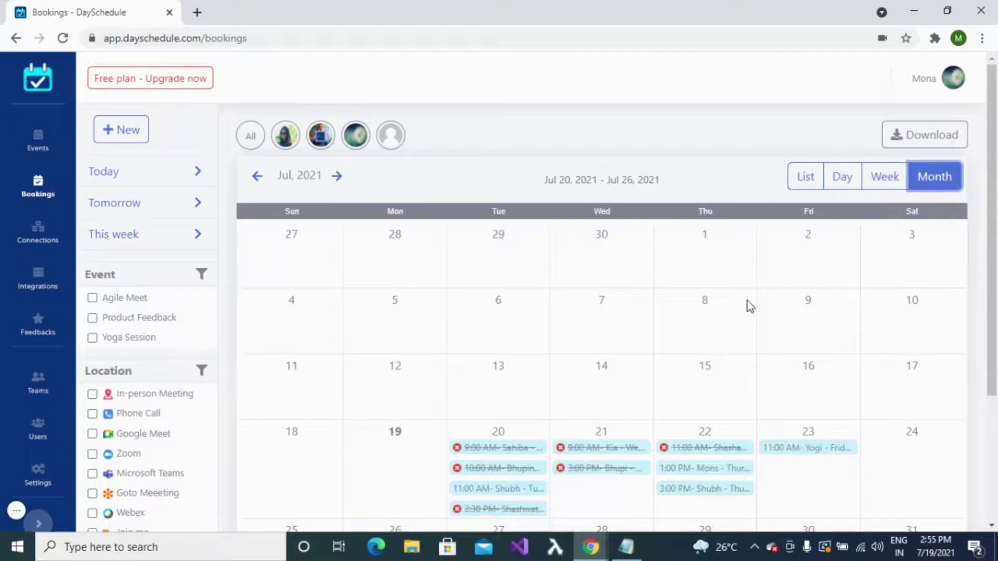
scroll(748, 305, "down", 3)
scroll(749, 307, "up", 4)
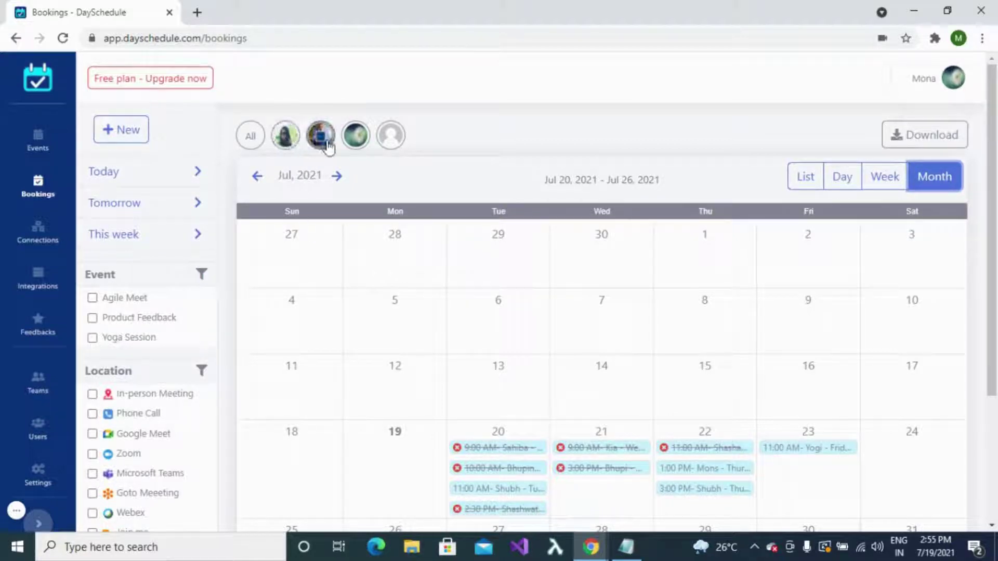
Step: Filter to the first team member's Agile Meet bookings held as In-person Meeting
left_click(286, 136)
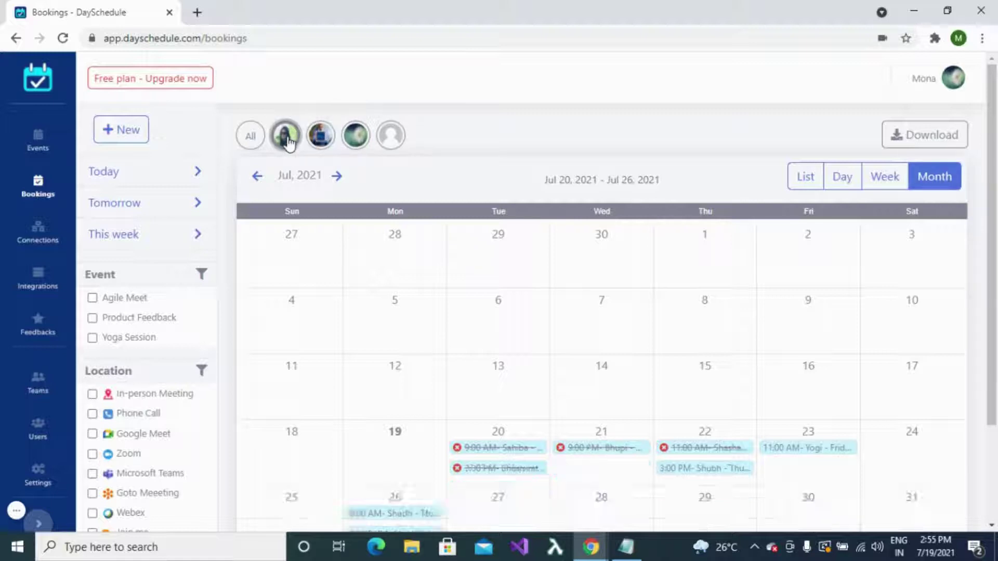
scroll(348, 238, "down", 3)
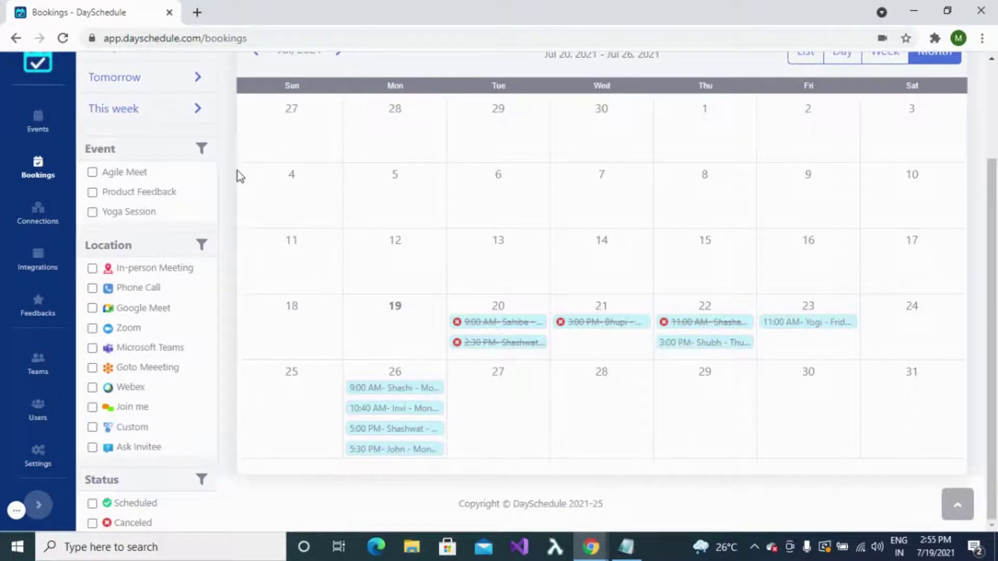
scroll(237, 174, "up", 2)
left_click(93, 246)
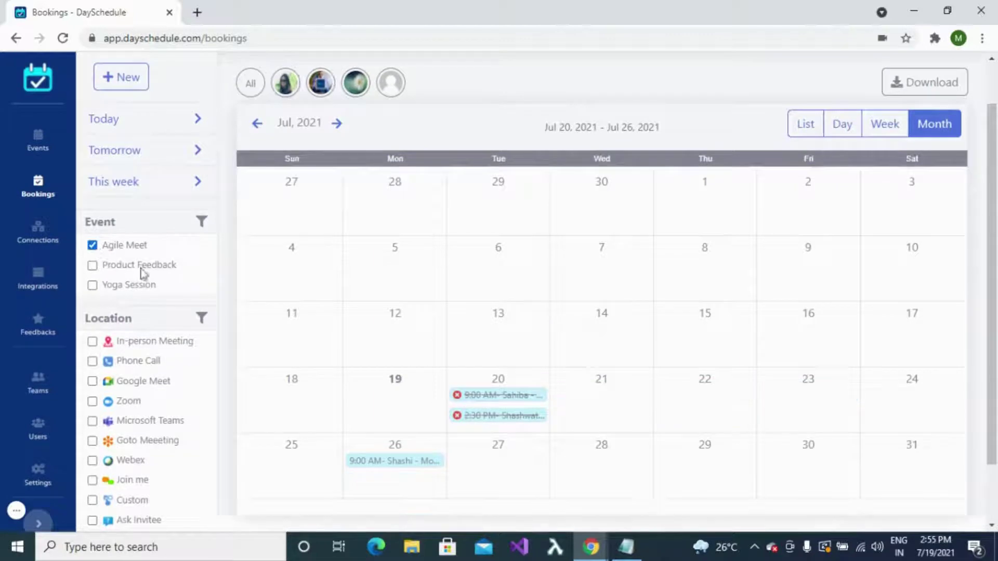
scroll(140, 272, "down", 2)
left_click(93, 268)
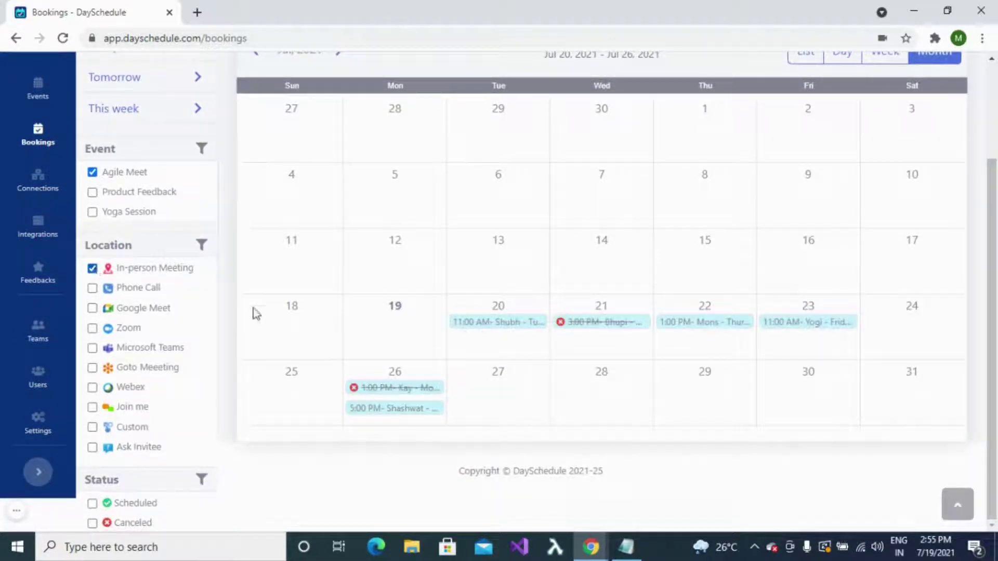
Step: Limit the Status filter to Canceled bookings only
left_click(93, 505)
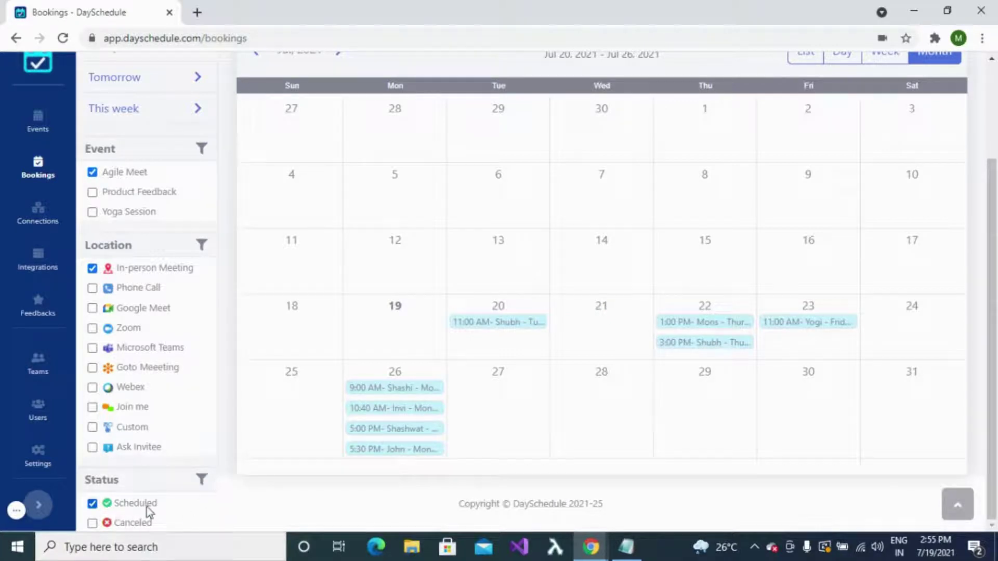
left_click(93, 503)
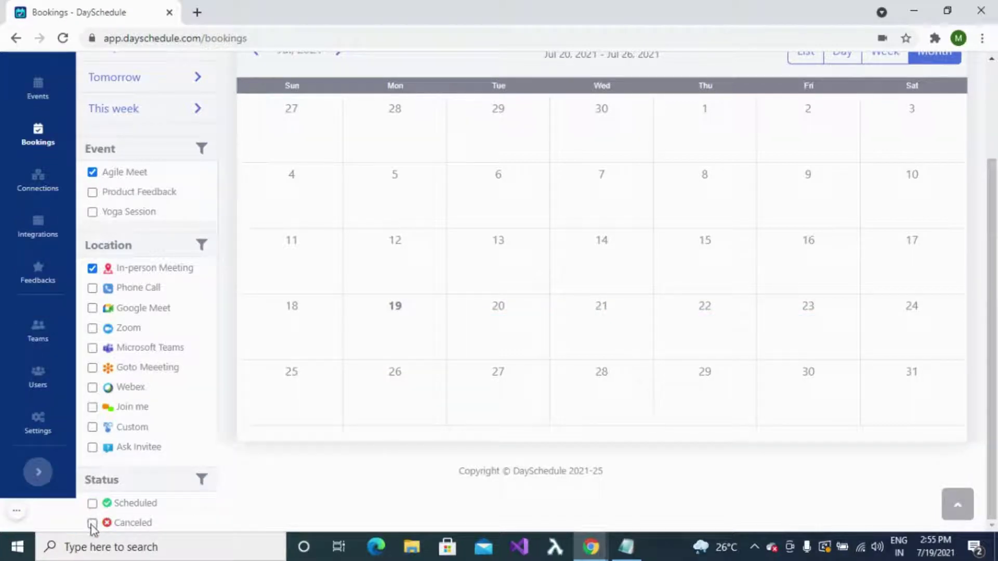
left_click(93, 524)
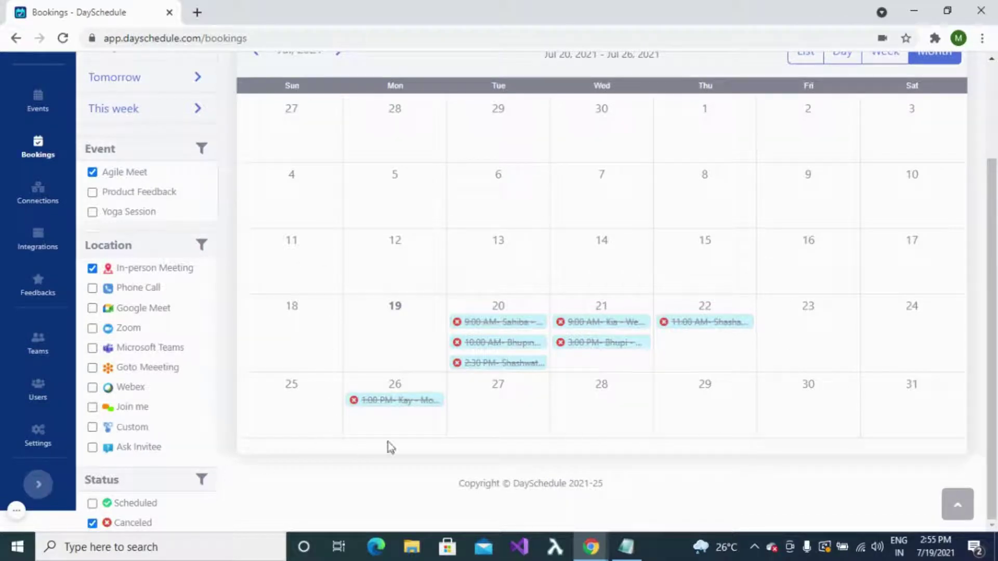
scroll(768, 418, "up", 3)
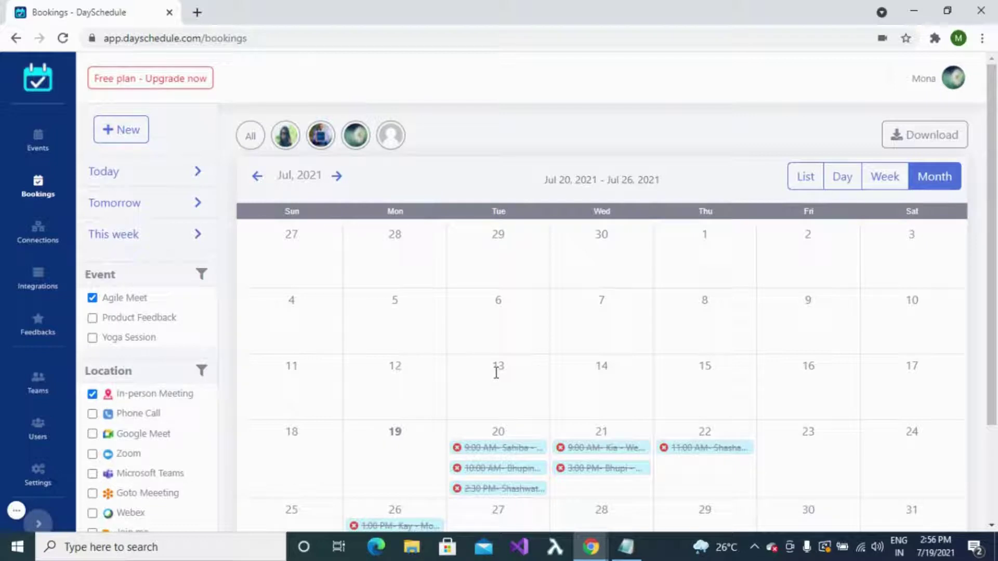
Step: Start a new booking and enter the invitee's name and e-mail address
left_click(122, 130)
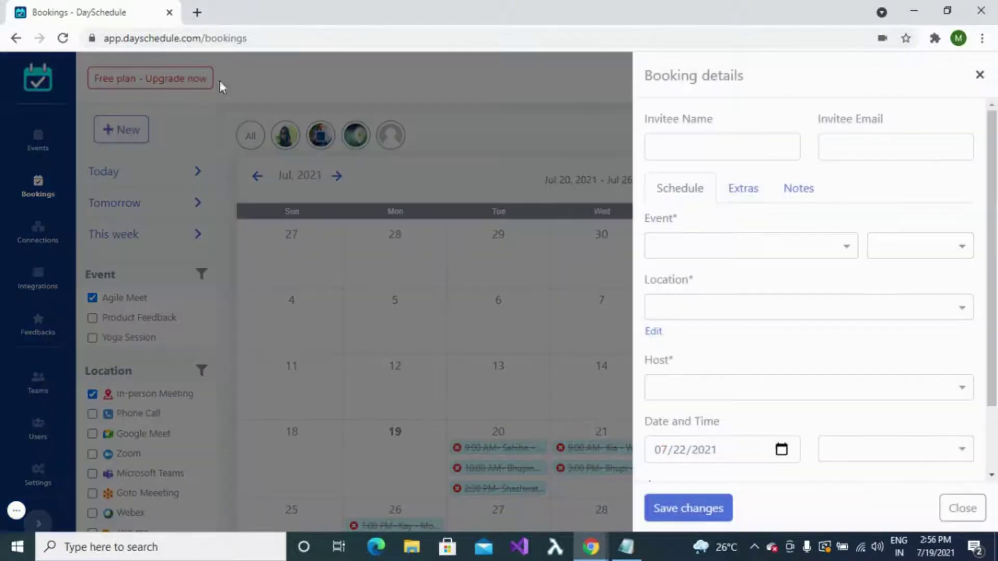
left_click(728, 148)
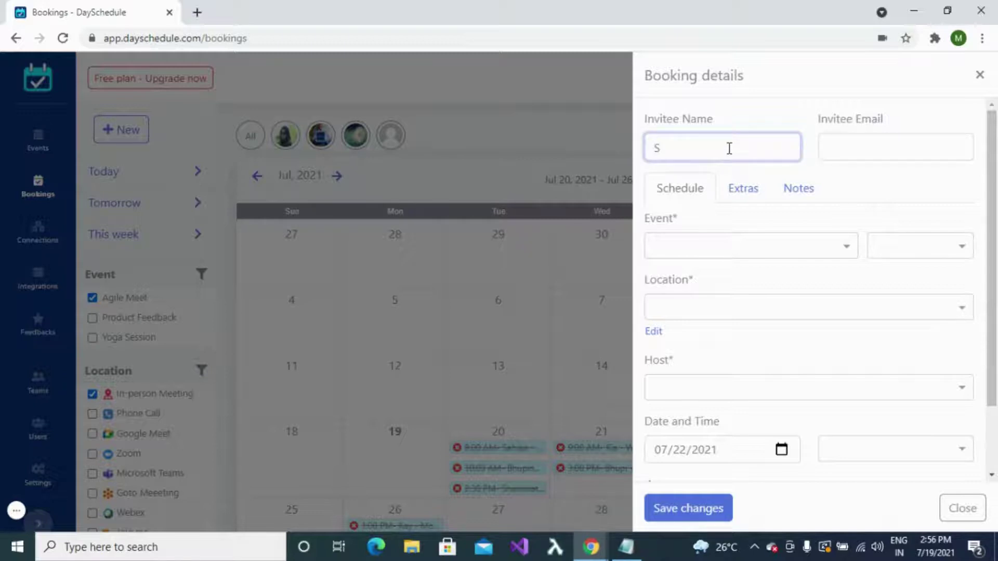
type("Shubh")
left_click(870, 154)
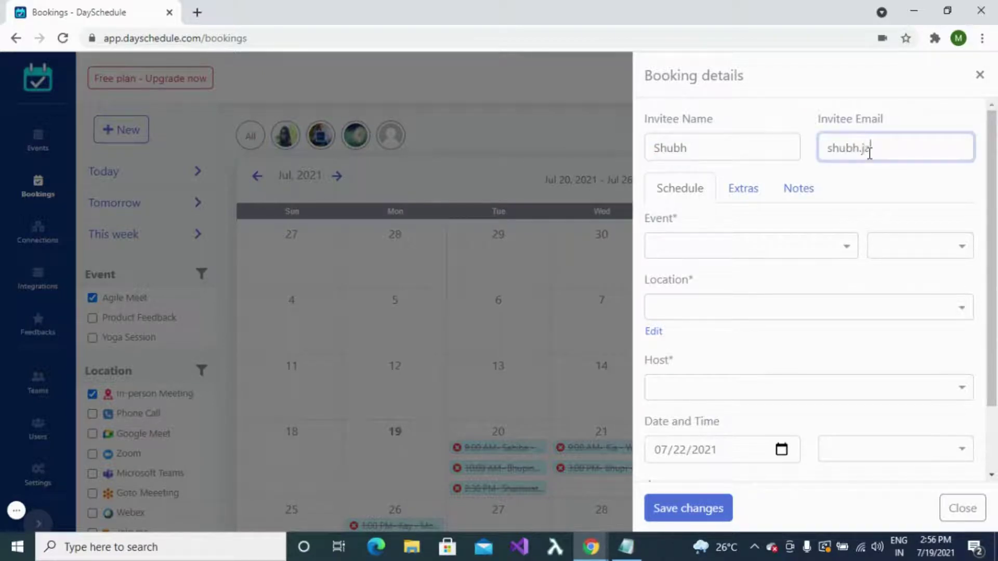
Step: Set the booking's event to Yoga Session with status Scheduled
left_click(847, 246)
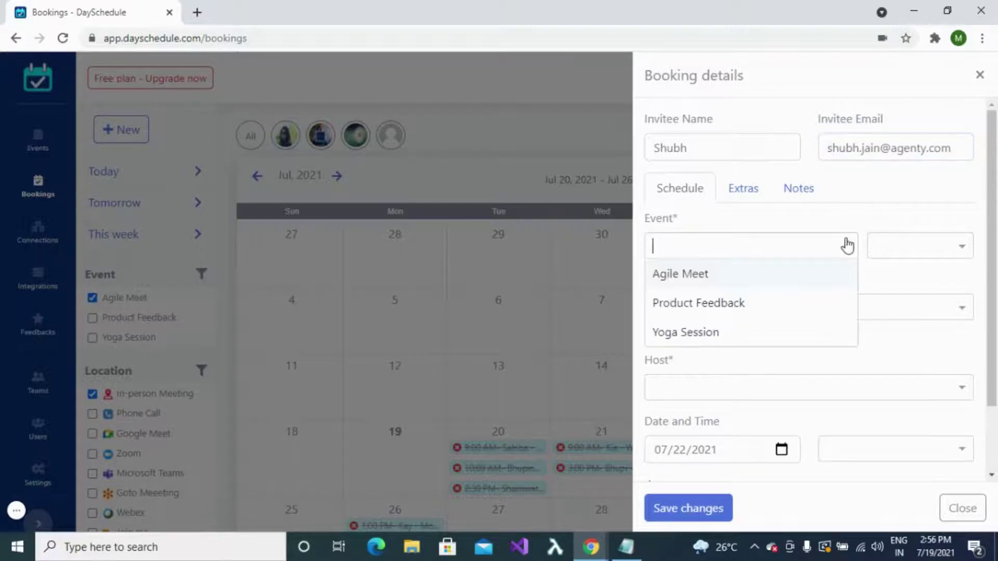
left_click(726, 335)
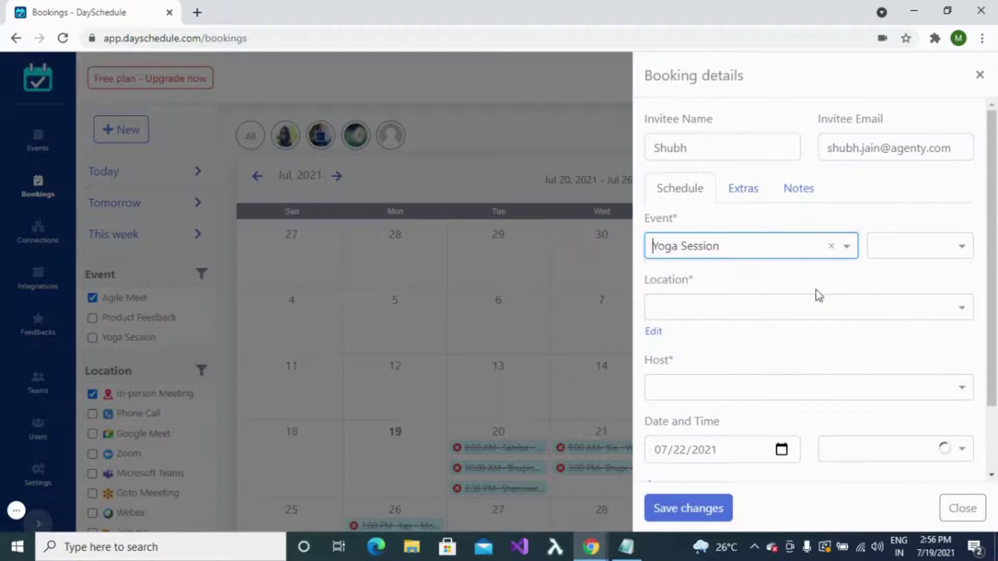
left_click(959, 248)
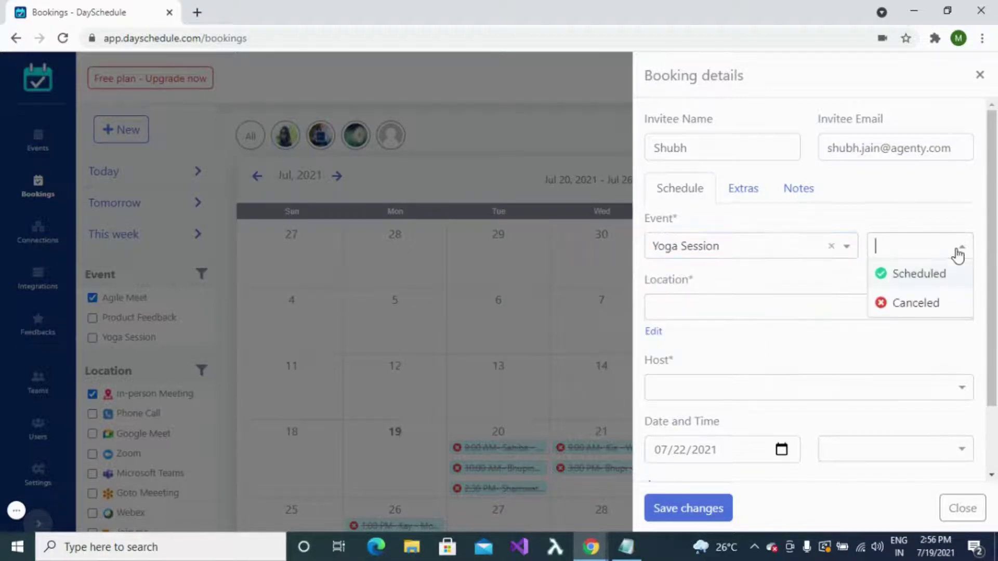
left_click(929, 279)
Step: Make the location an In-person Meeting with Office as the details
left_click(954, 311)
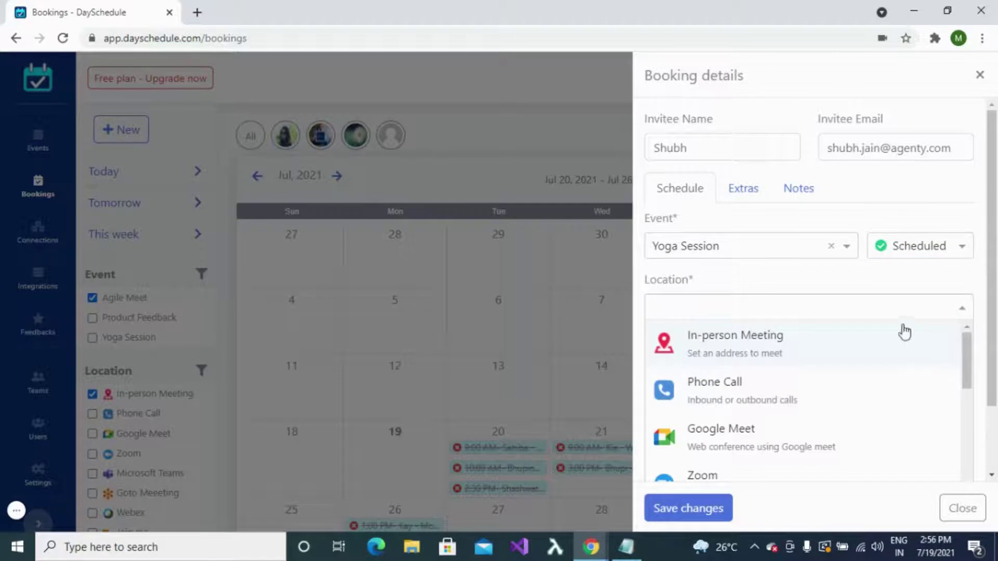
scroll(746, 399, "down", 1)
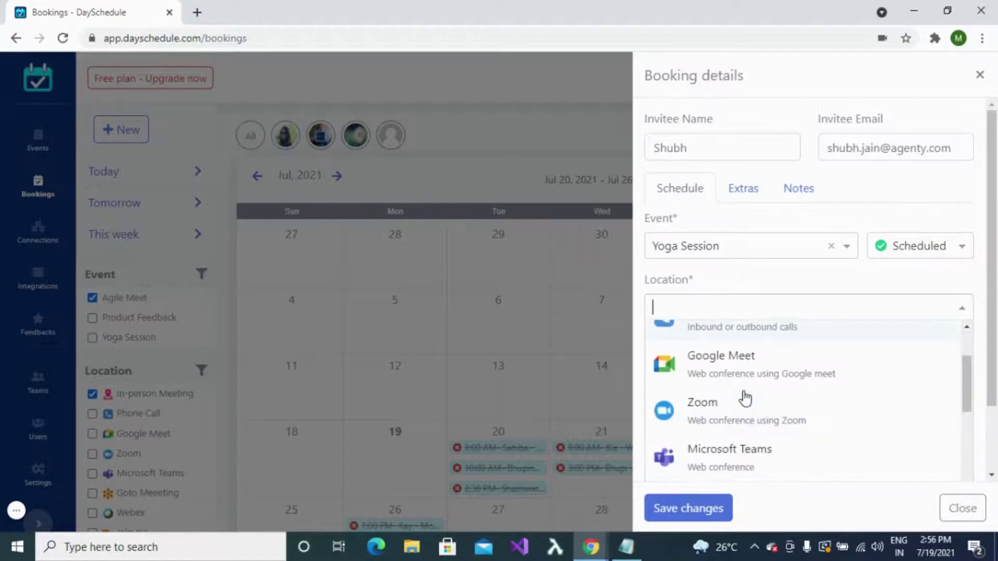
scroll(746, 399, "up", 2)
left_click(743, 355)
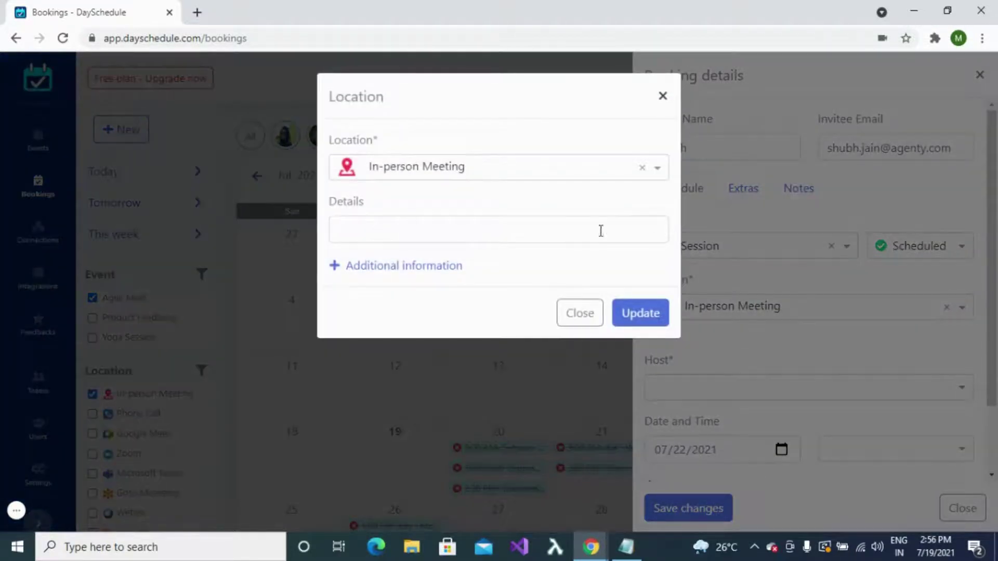
left_click(601, 231)
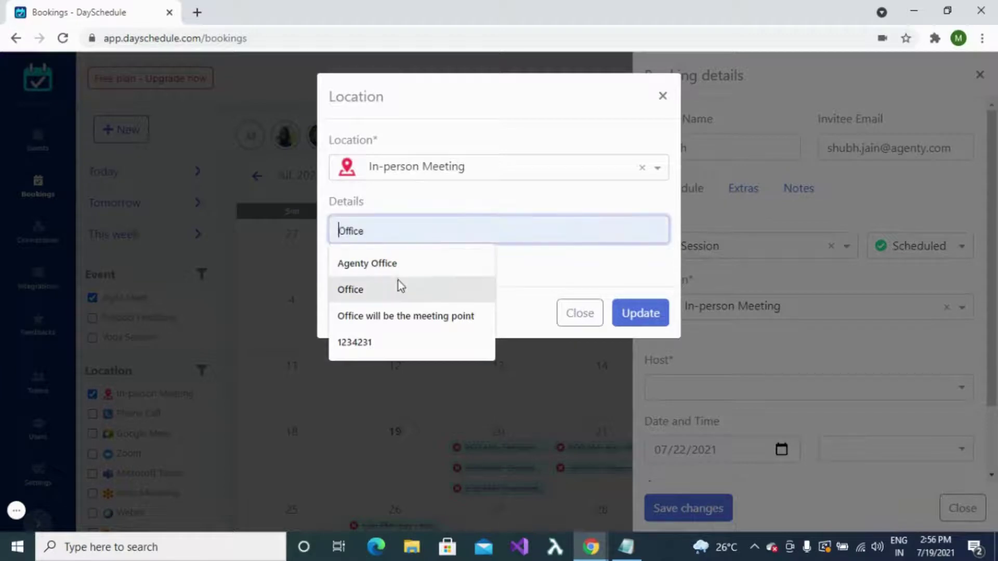
left_click(385, 290)
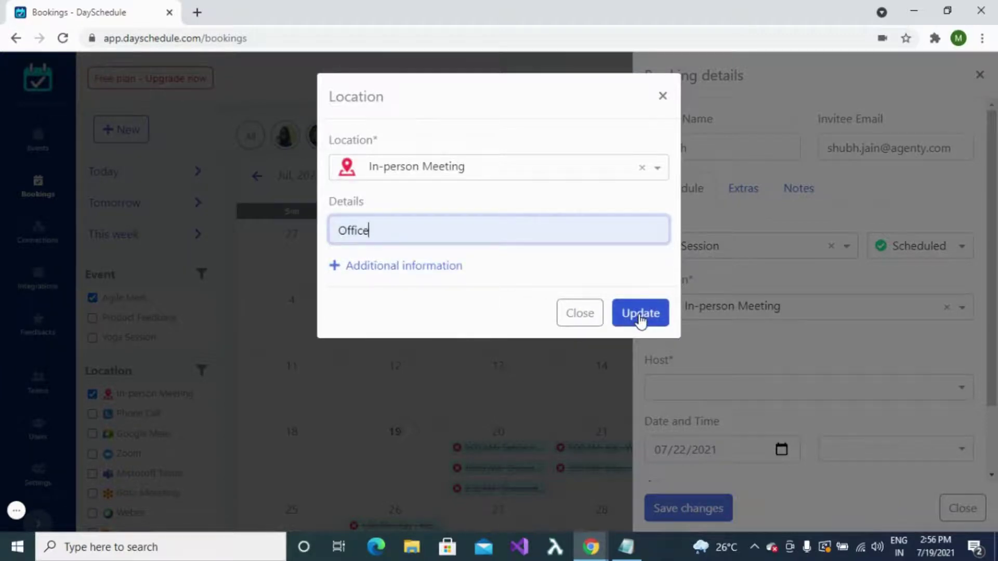
left_click(641, 313)
Step: Assign a host, set 07/21/2021 at 5:00 PM, and save the booking
scroll(784, 336, "down", 2)
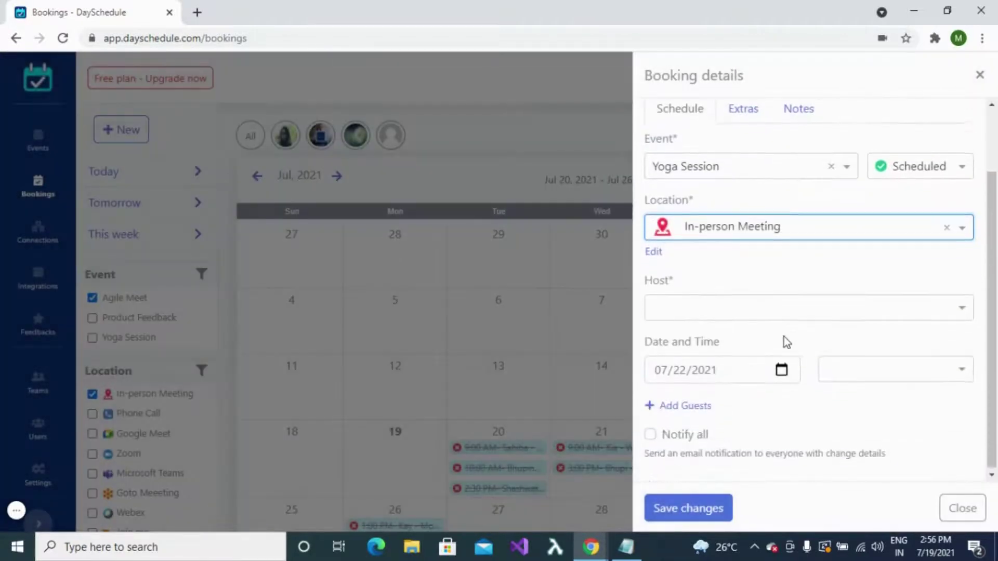
left_click(962, 307)
left_click(723, 391)
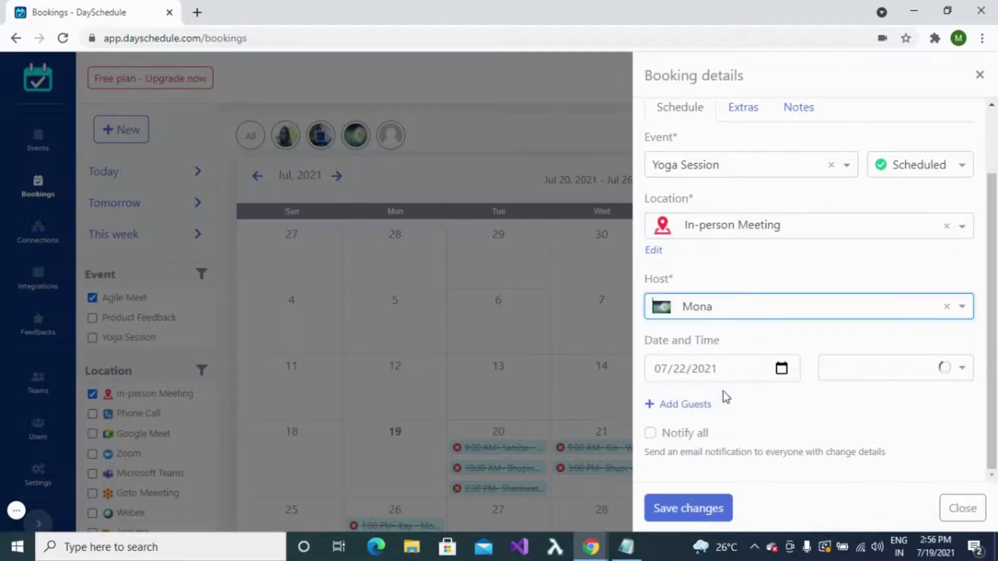
left_click(782, 368)
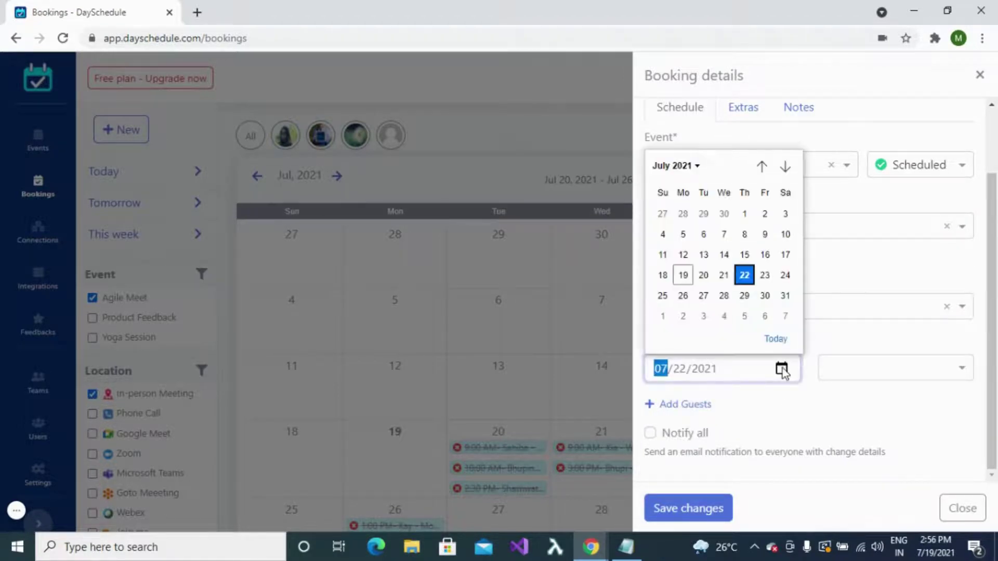
left_click(724, 278)
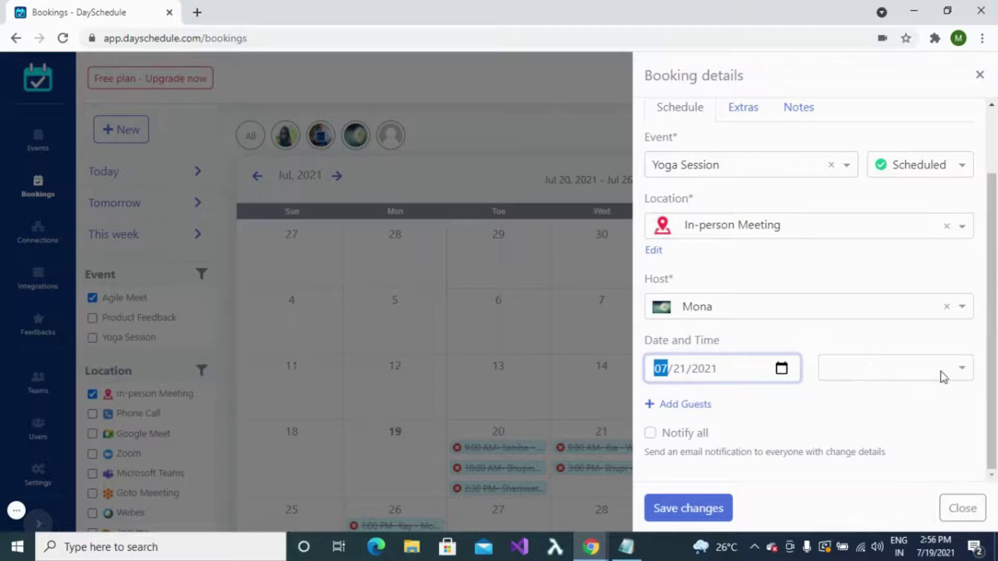
left_click(963, 370)
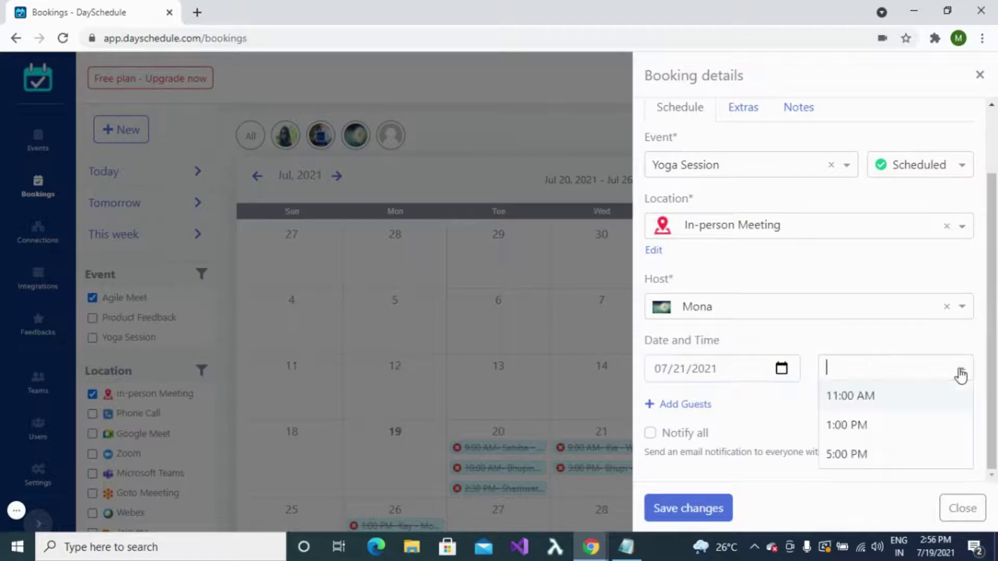
left_click(860, 455)
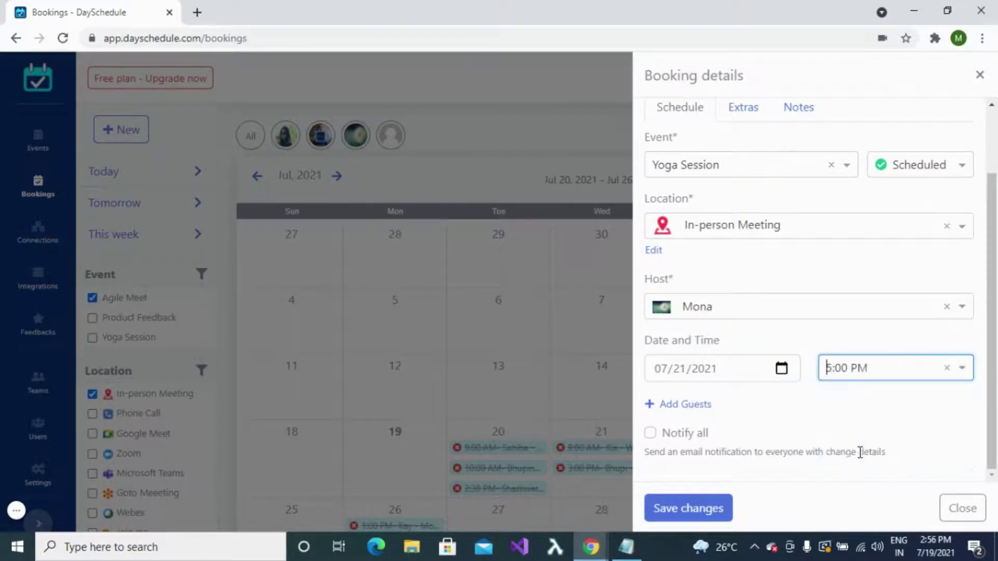
left_click(701, 513)
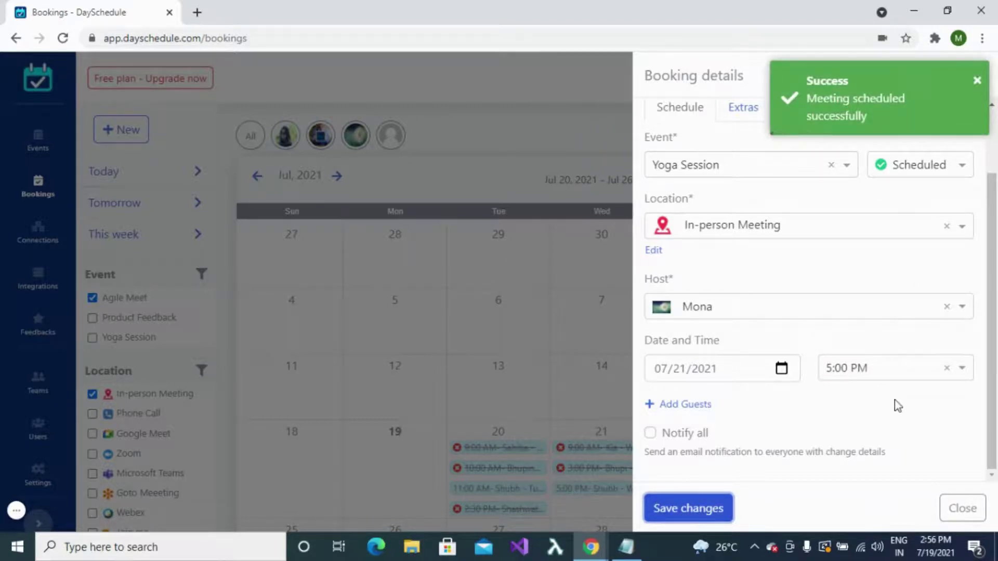
left_click(962, 508)
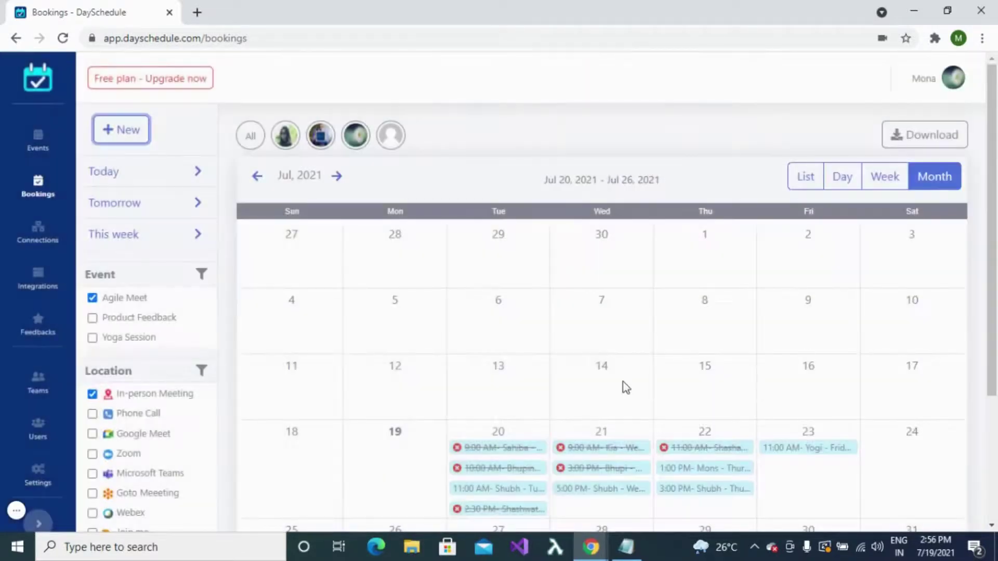
Step: Change the host of the Jul 22, 1:00 PM Yoga Session booking and save it
scroll(623, 384, "down", 3)
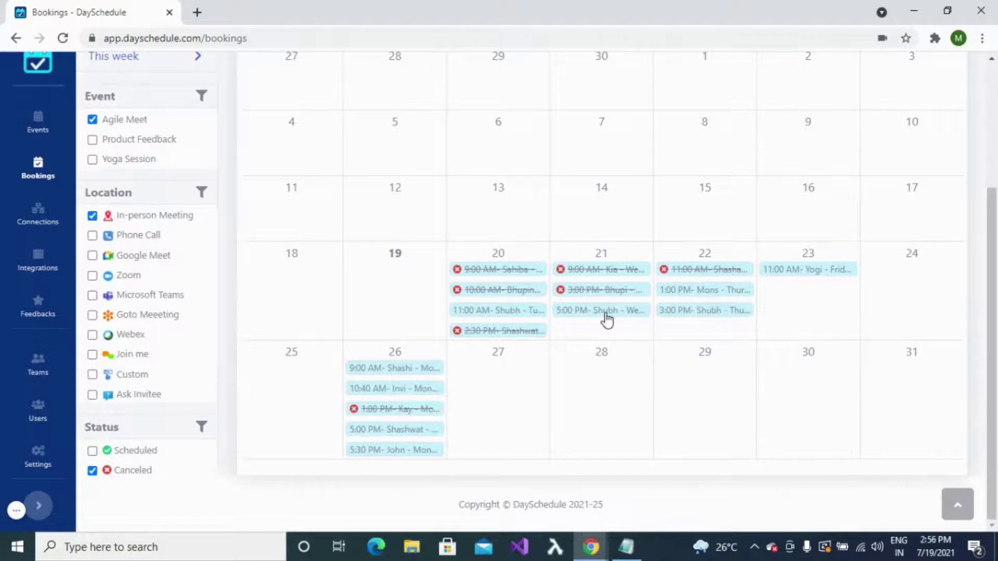
left_click(700, 293)
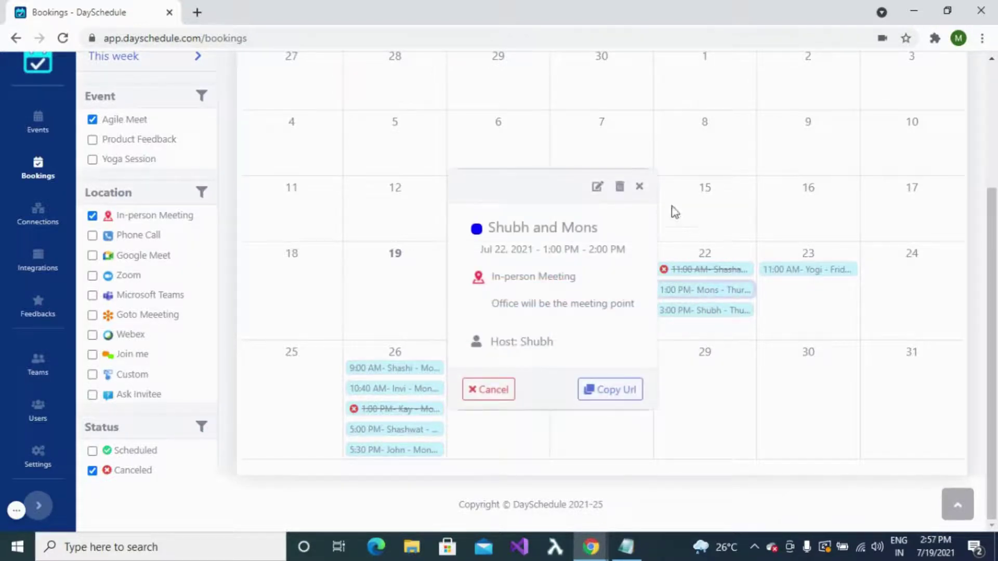
left_click(597, 188)
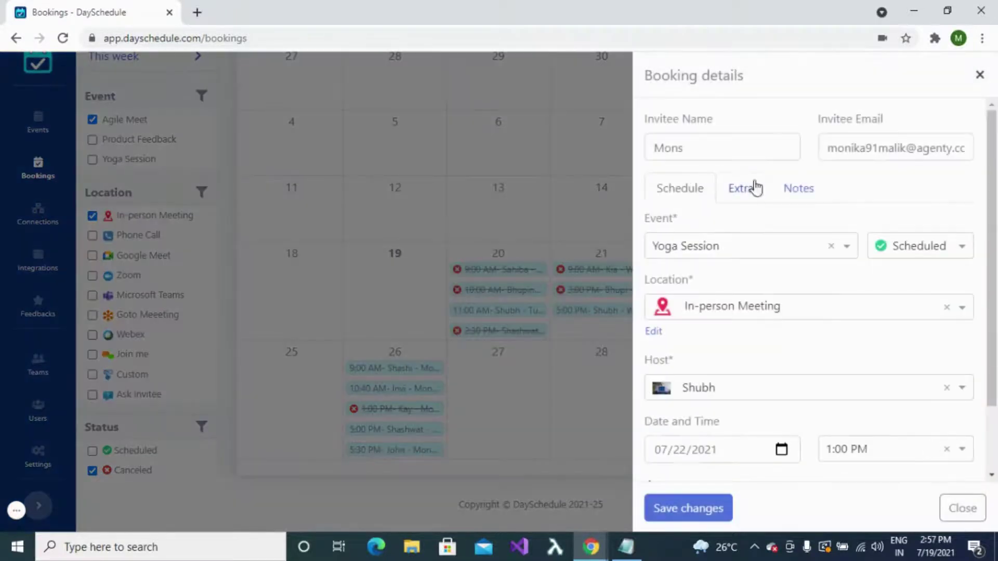
scroll(879, 298, "down", 2)
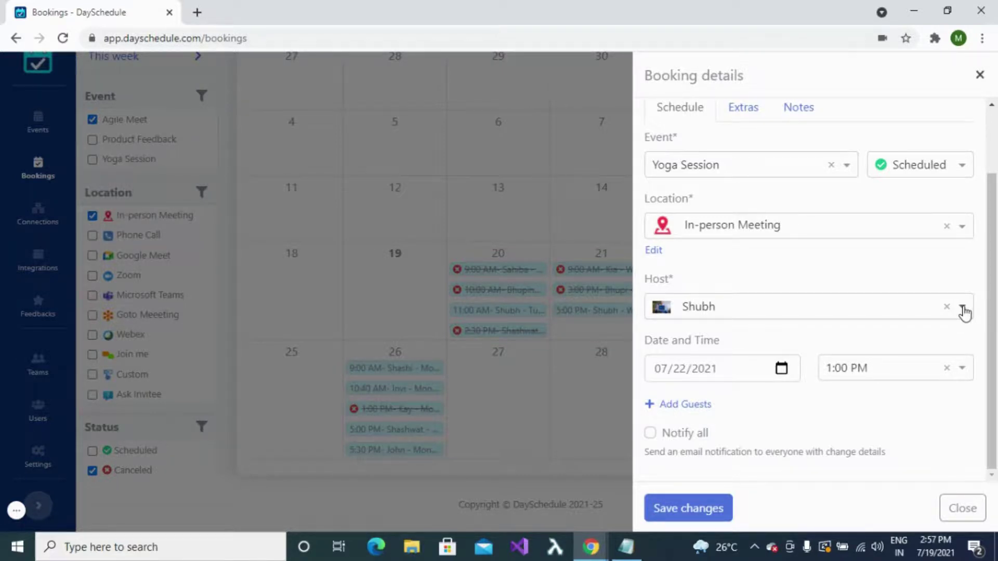
left_click(962, 310)
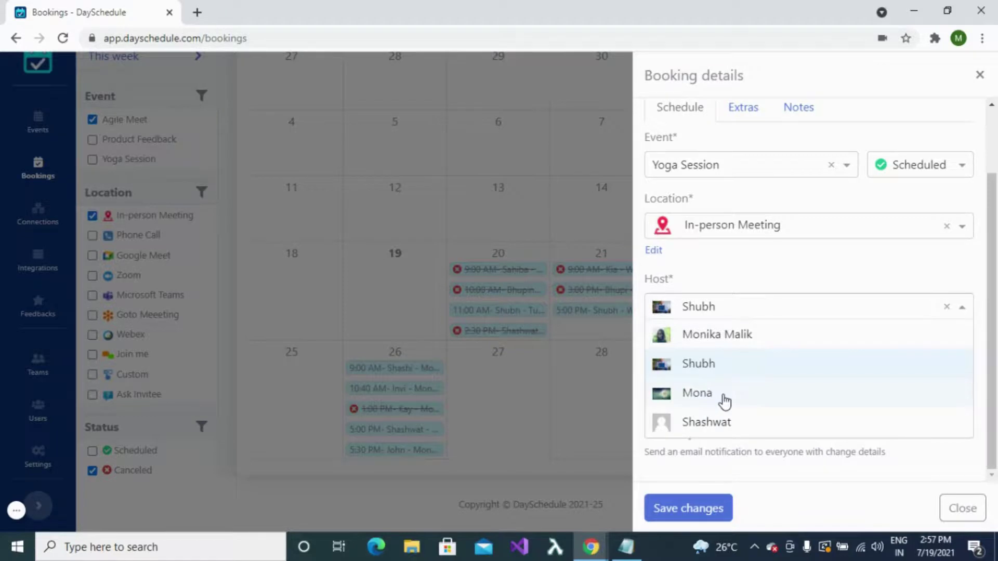
left_click(718, 336)
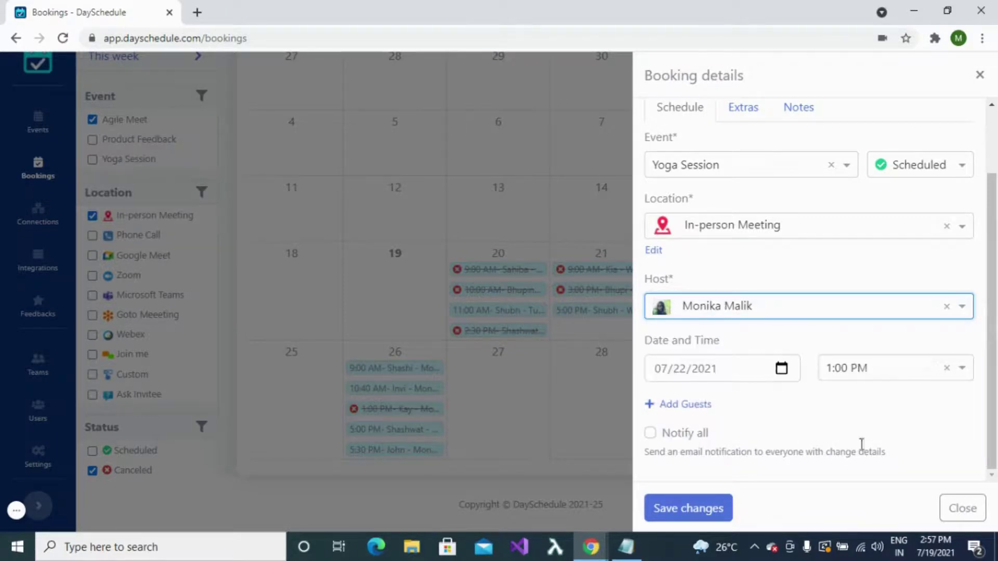
left_click(702, 508)
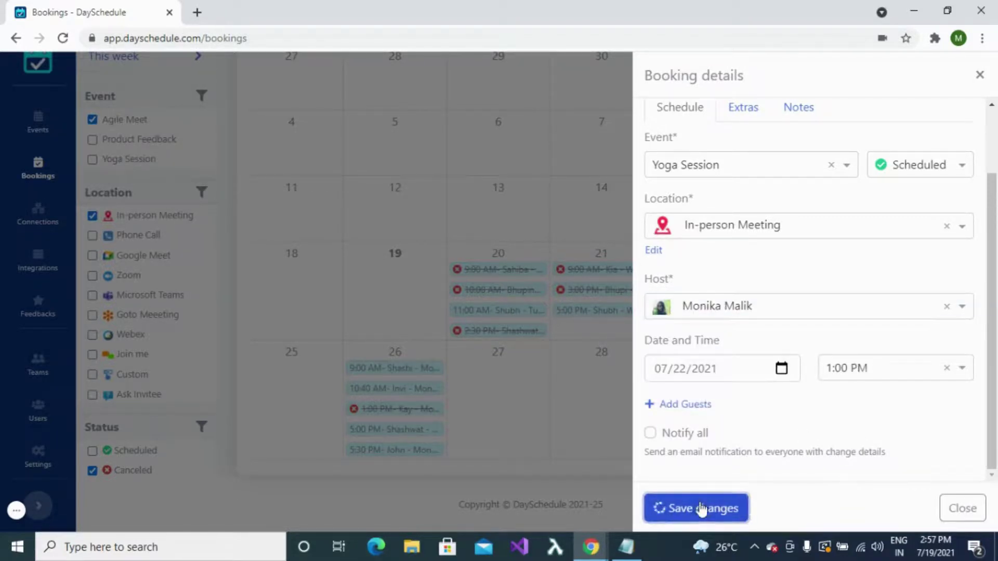
left_click(967, 515)
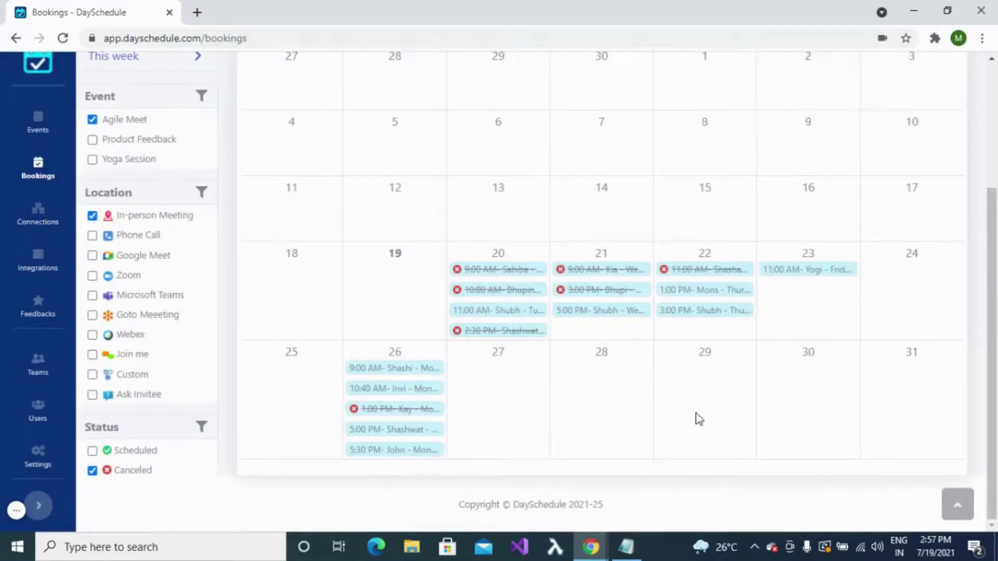
Step: Cancel the Jul 21, 5:00 PM in-person booking from its calendar popover
left_click(634, 319)
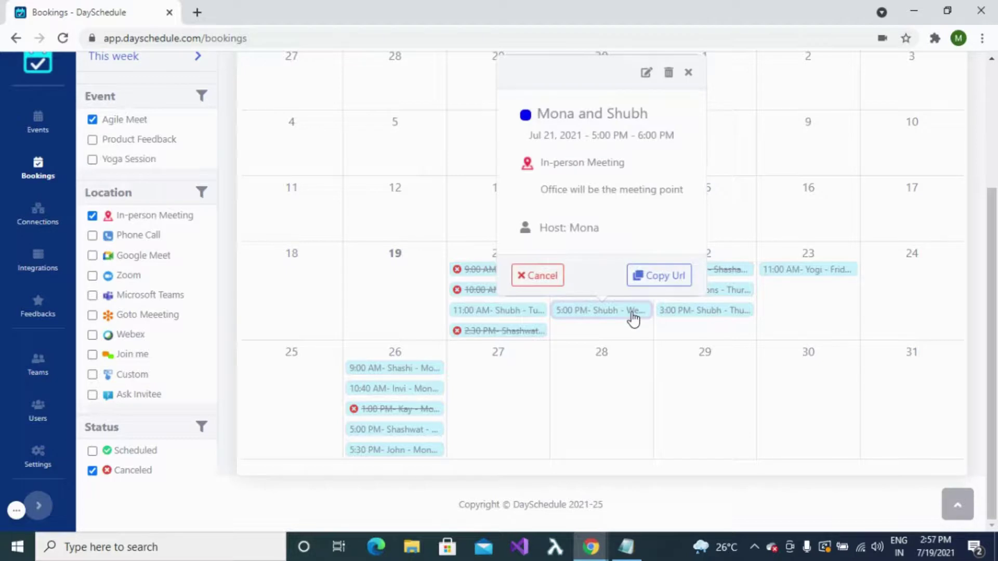
left_click(544, 279)
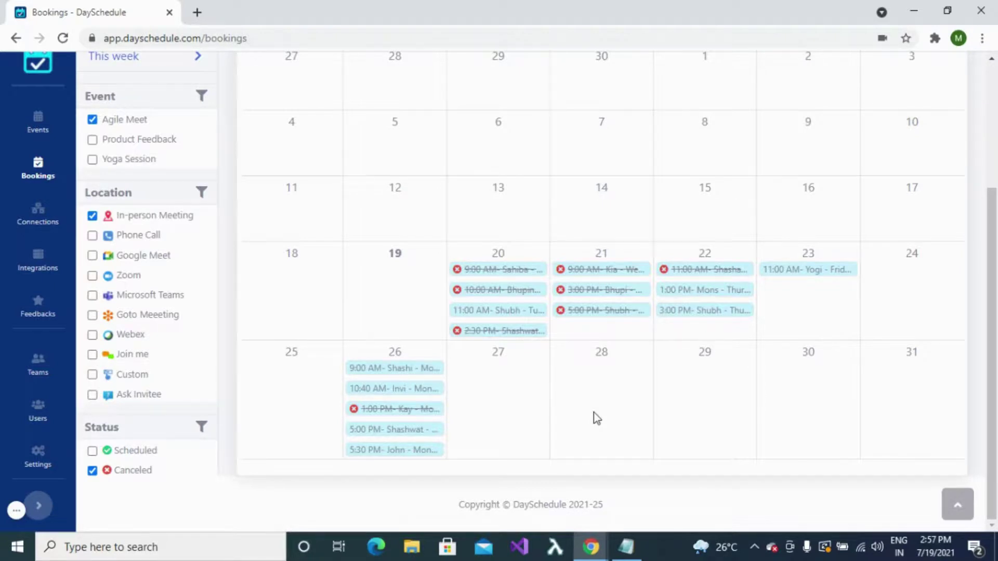
scroll(704, 390, "up", 3)
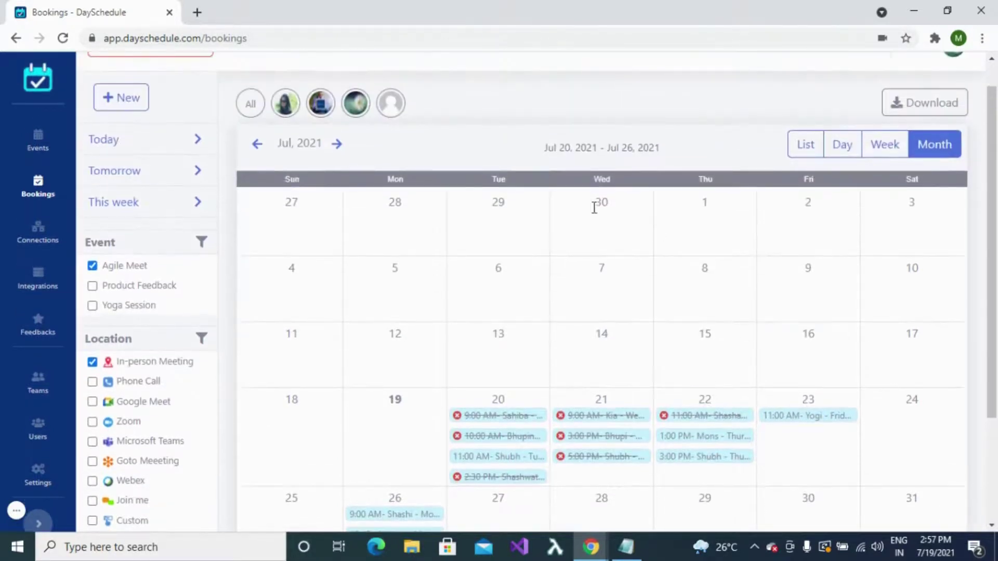
Step: Apply a custom Jul 22 to Jul 24, 2021 date range to the calendar
scroll(423, 343, "up", 1)
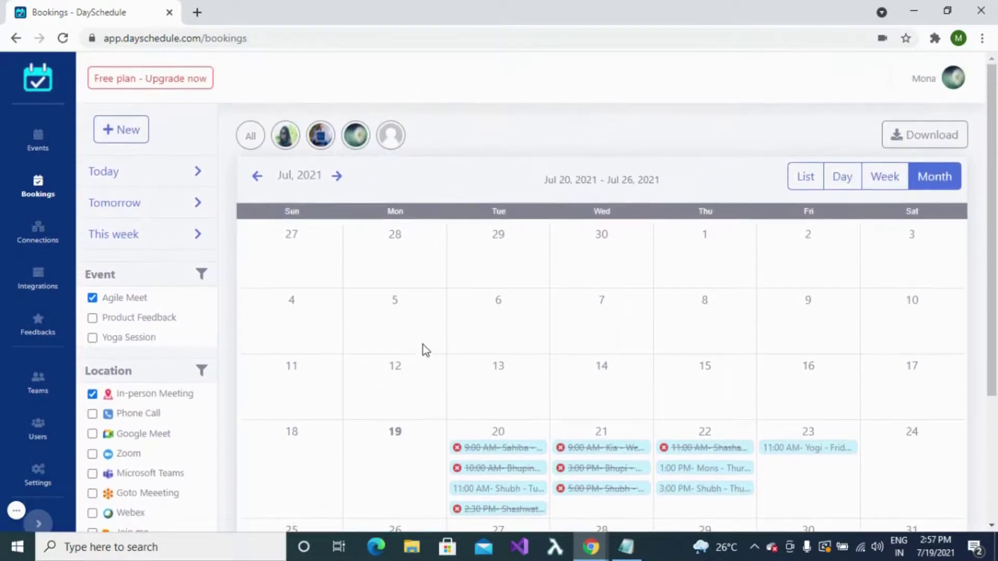
left_click(612, 174)
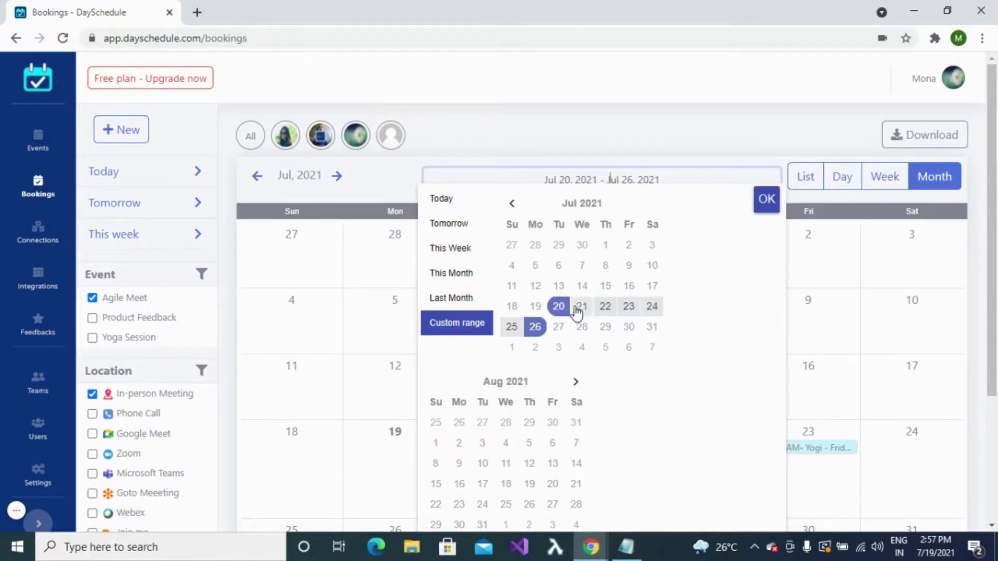
left_click(607, 308)
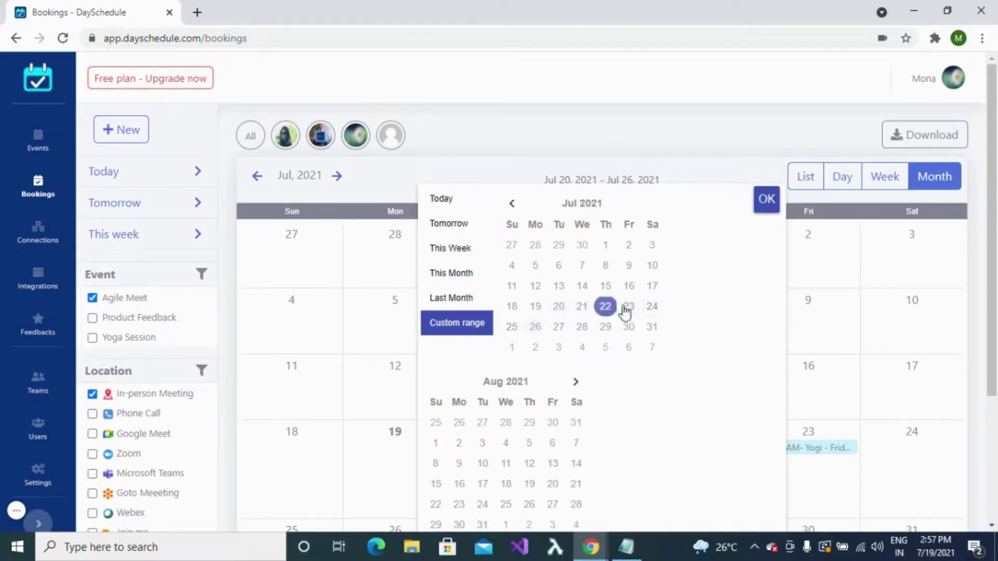
left_click(653, 309)
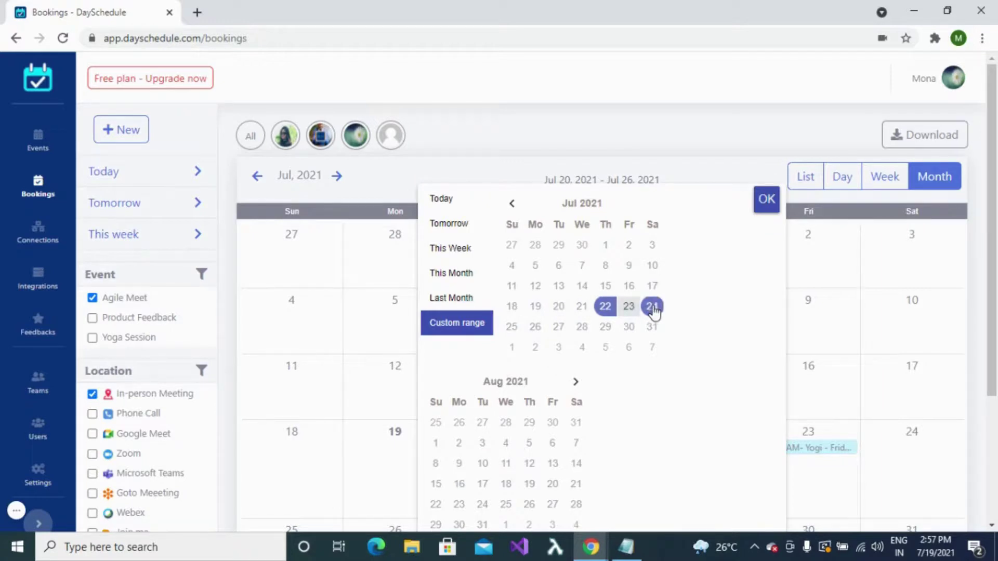
left_click(768, 200)
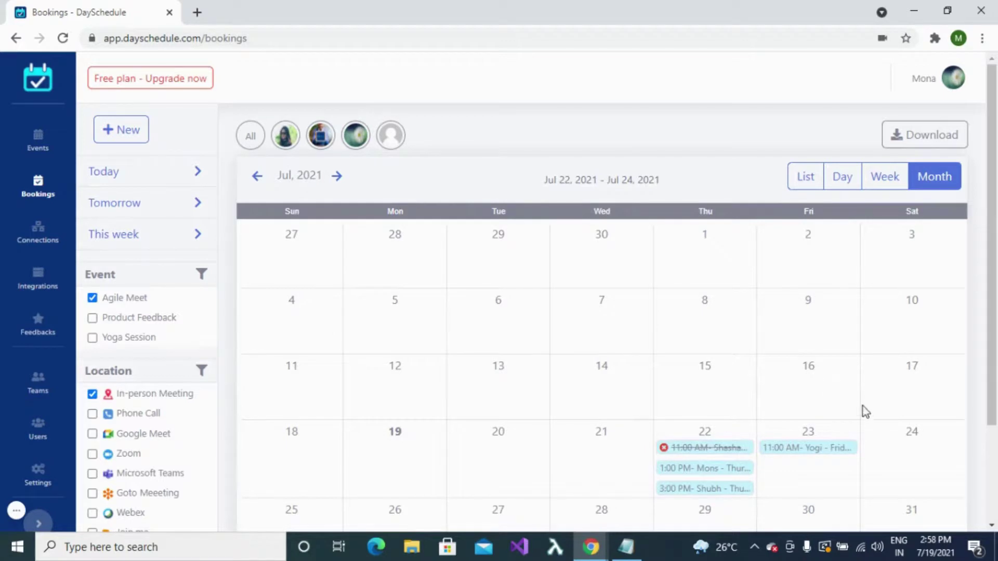
scroll(864, 412, "down", 3)
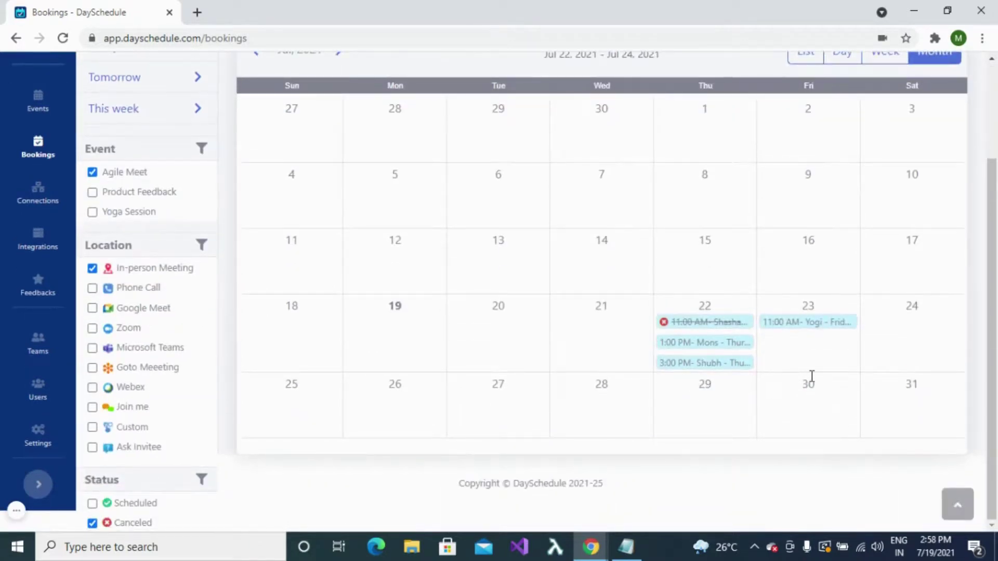
scroll(812, 377, "up", 3)
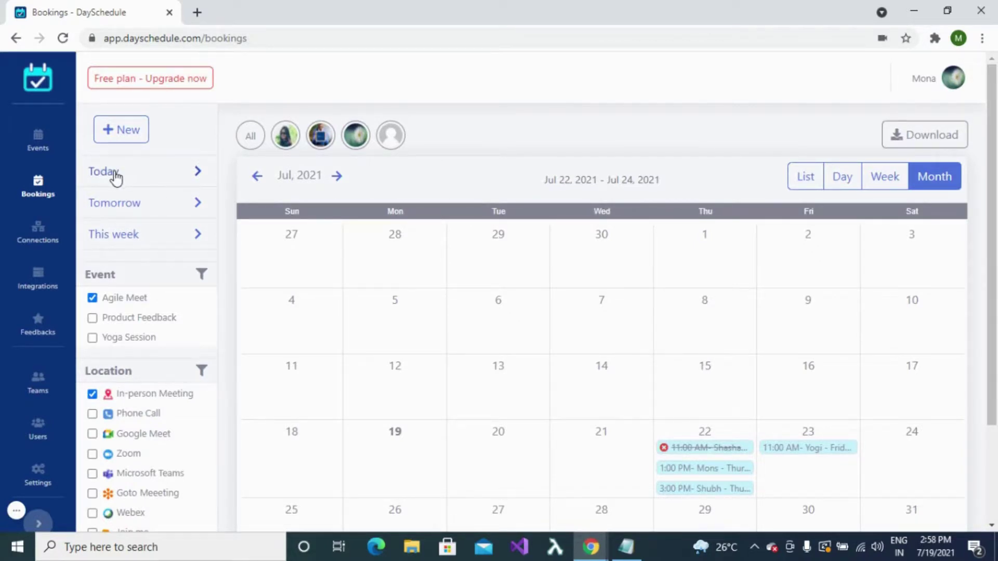
Step: Filter bookings to Today, then Tomorrow, then This week (Jul 19–25)
left_click(116, 178)
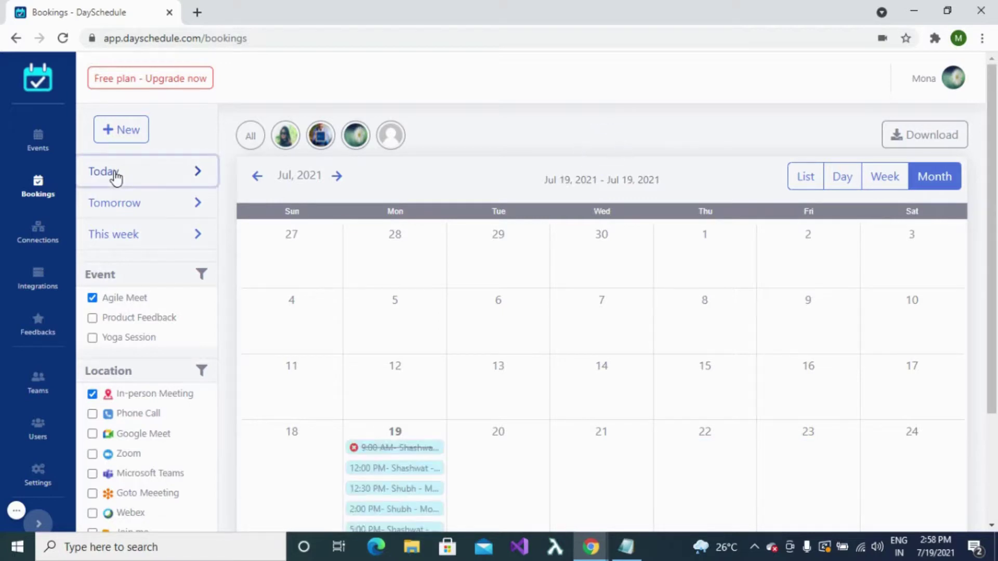
scroll(342, 401, "down", 1)
scroll(342, 401, "up", 1)
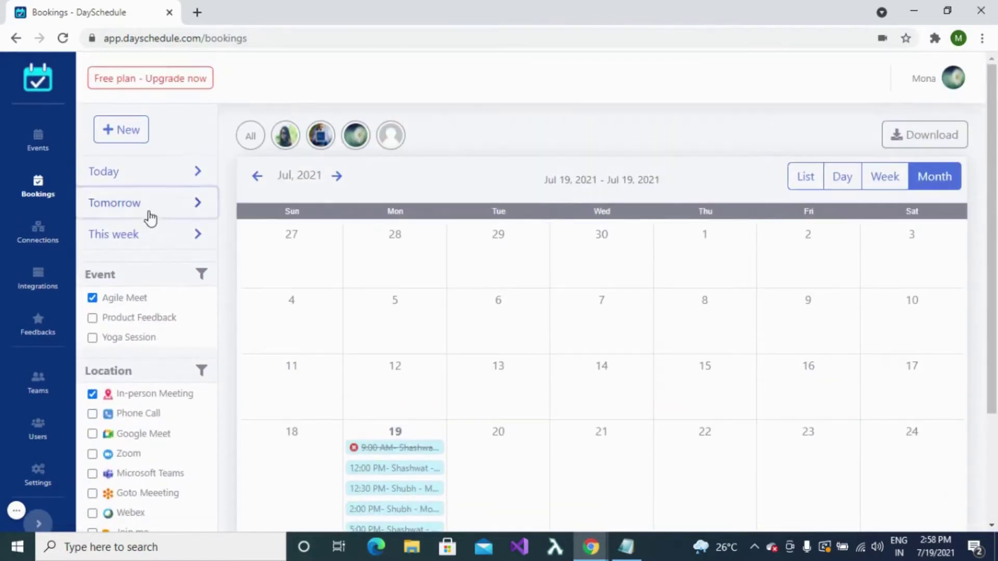
left_click(150, 211)
scroll(495, 439, "down", 1)
scroll(494, 439, "down", 2)
scroll(495, 443, "up", 3)
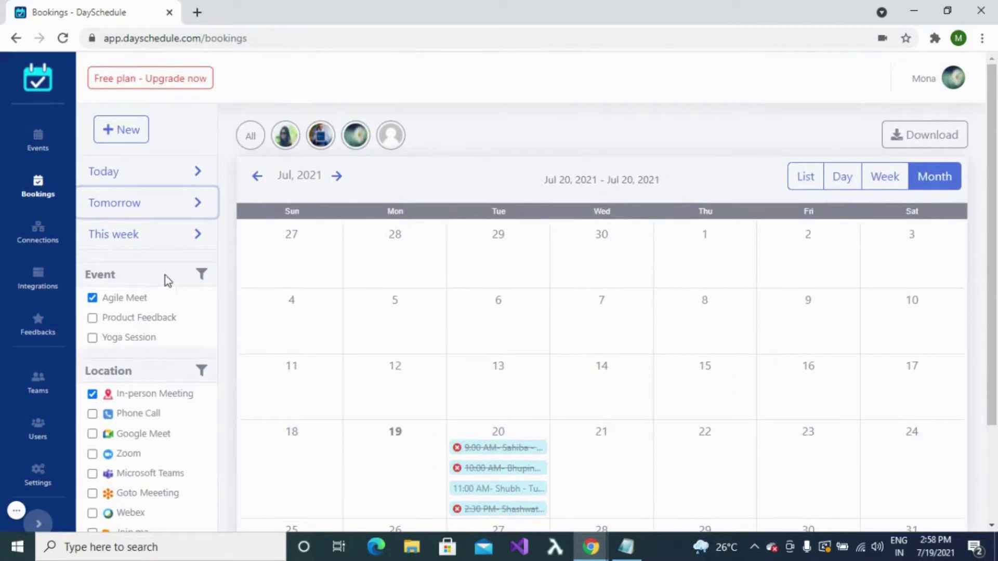
left_click(138, 240)
scroll(564, 405, "down", 3)
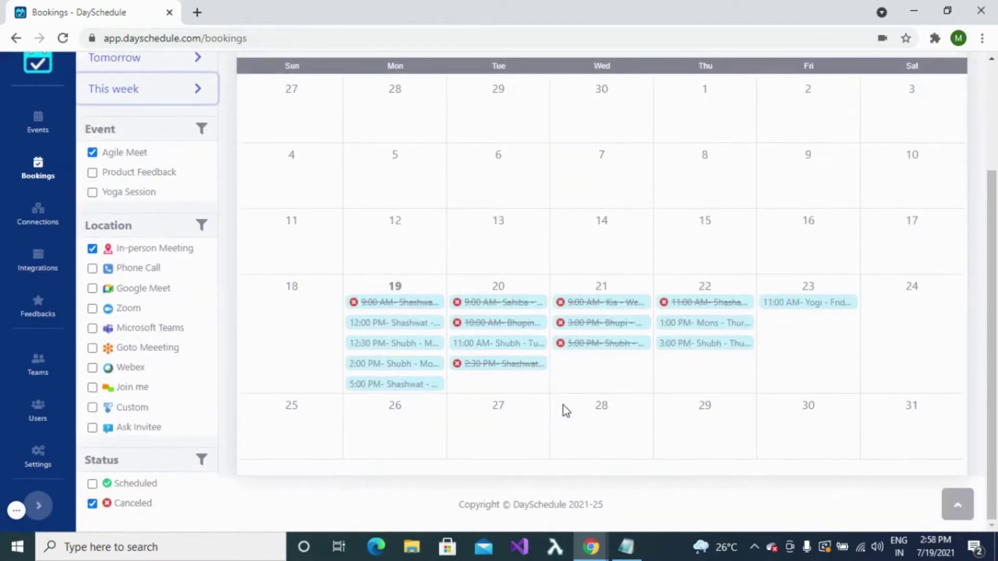
scroll(564, 406, "up", 3)
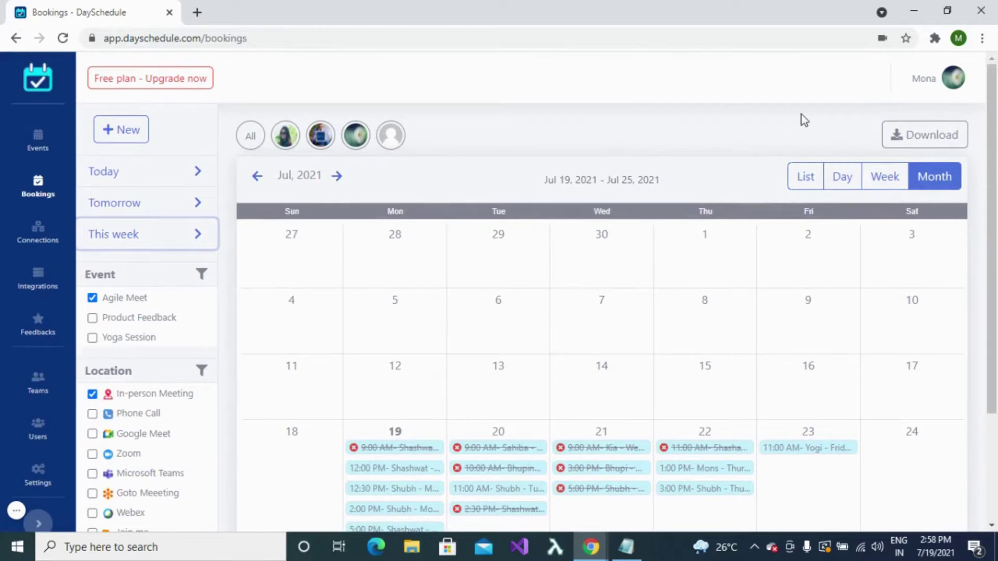
Step: Download the week's bookings as CSV, review it in Notepad, and close it
left_click(914, 135)
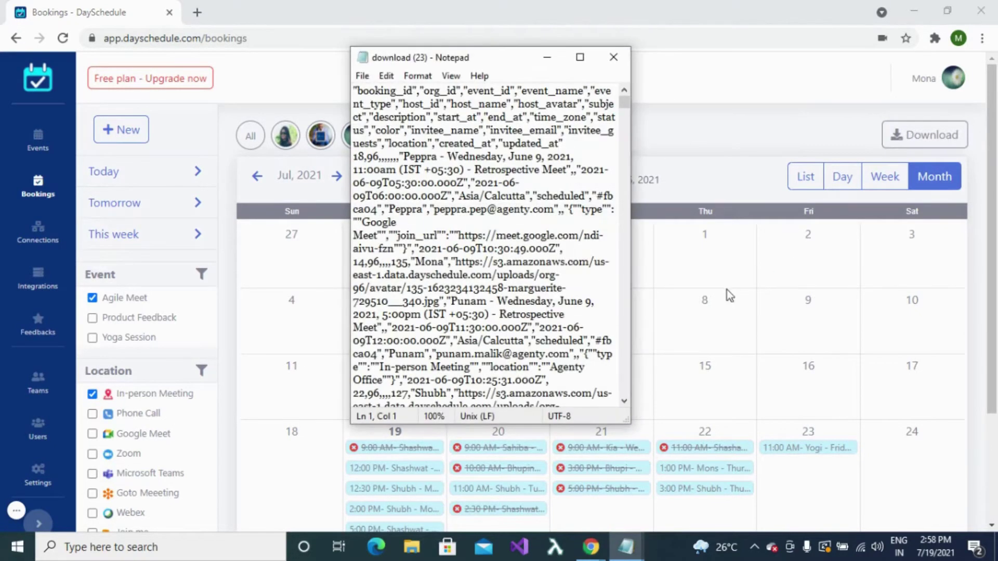
scroll(509, 300, "down", 15)
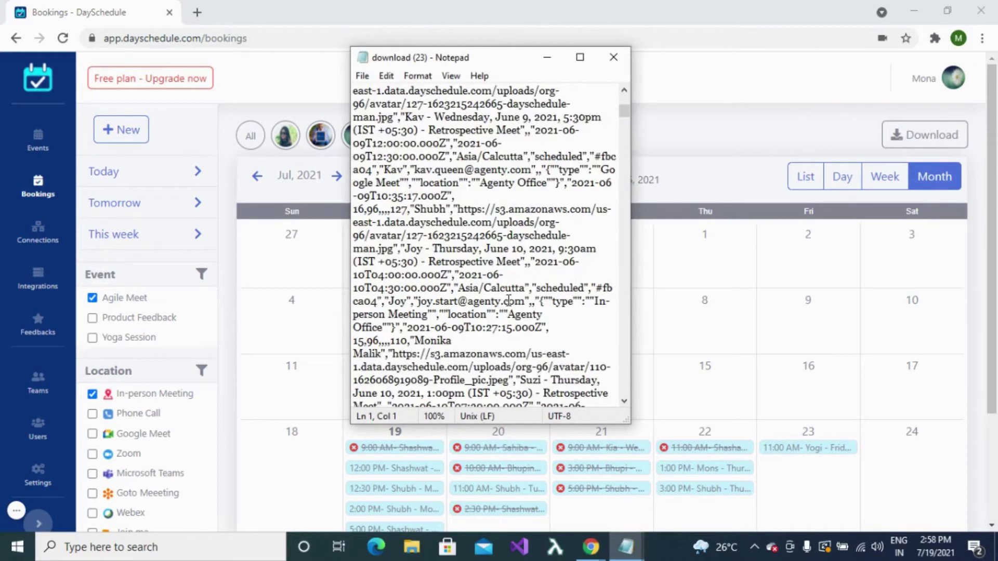
scroll(509, 301, "down", 4)
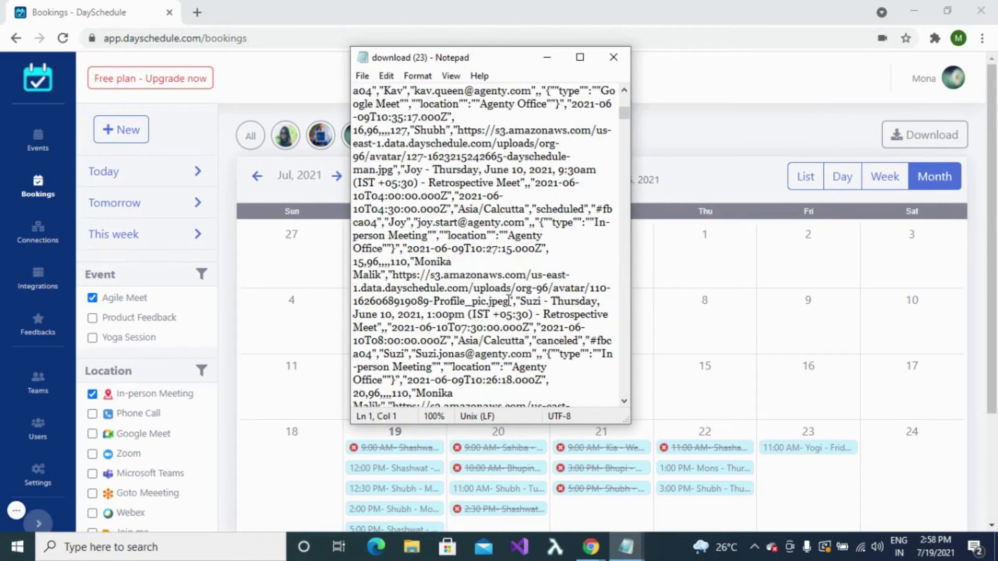
left_click(614, 58)
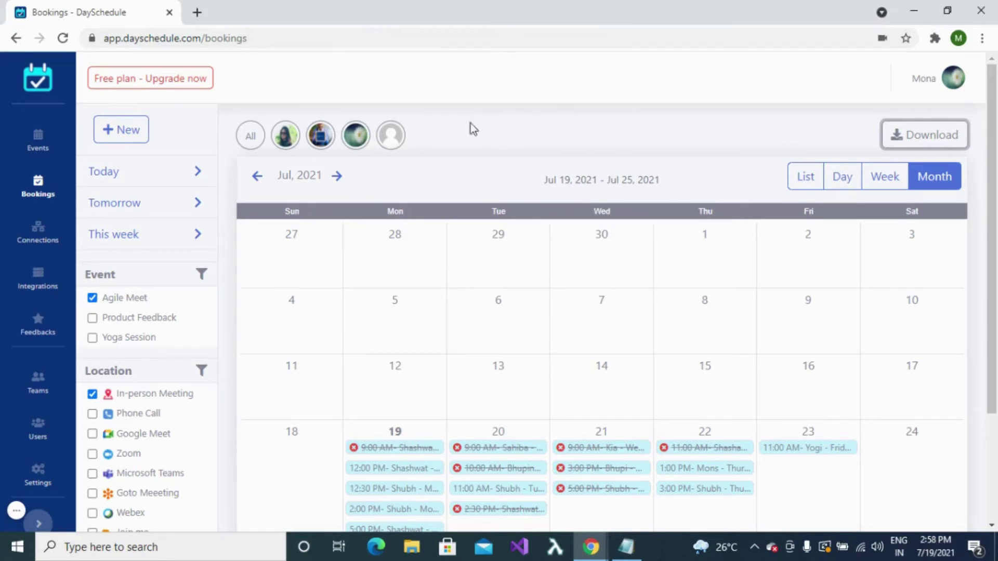
left_click(16, 511)
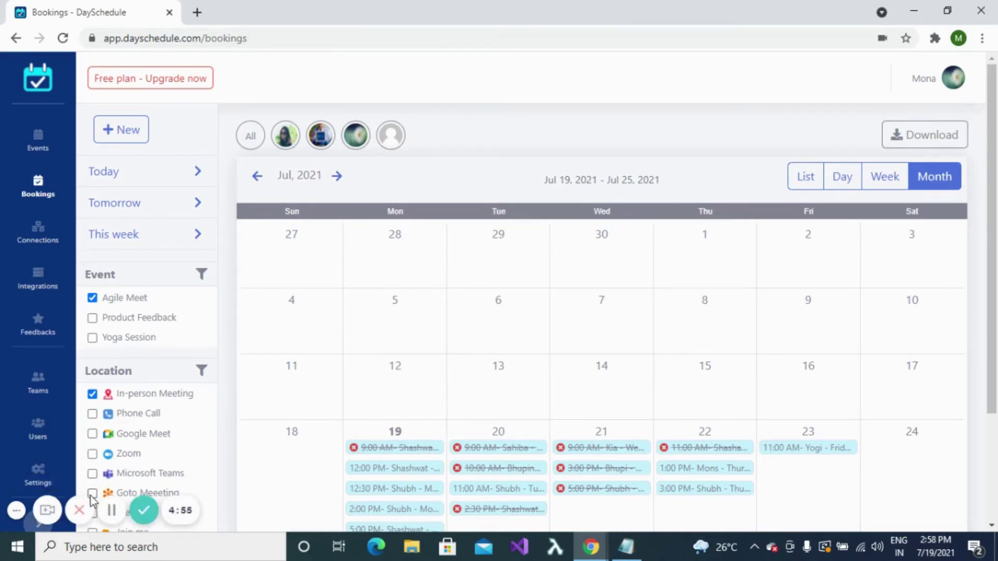